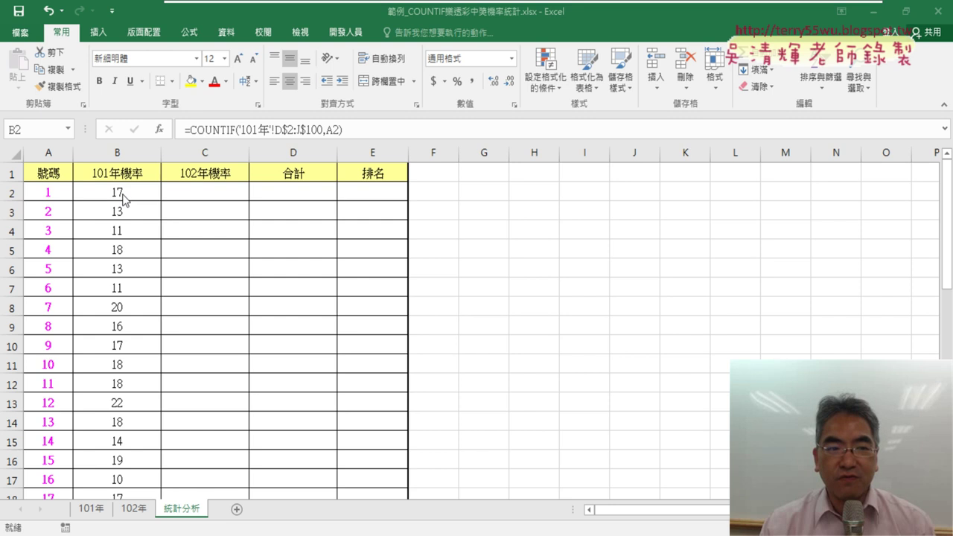
Open B2's COUNTIF arguments to review range '101年'!D$2:J$100 and criteria A2.
{"action": "left_click", "coordinate": [124, 200]}
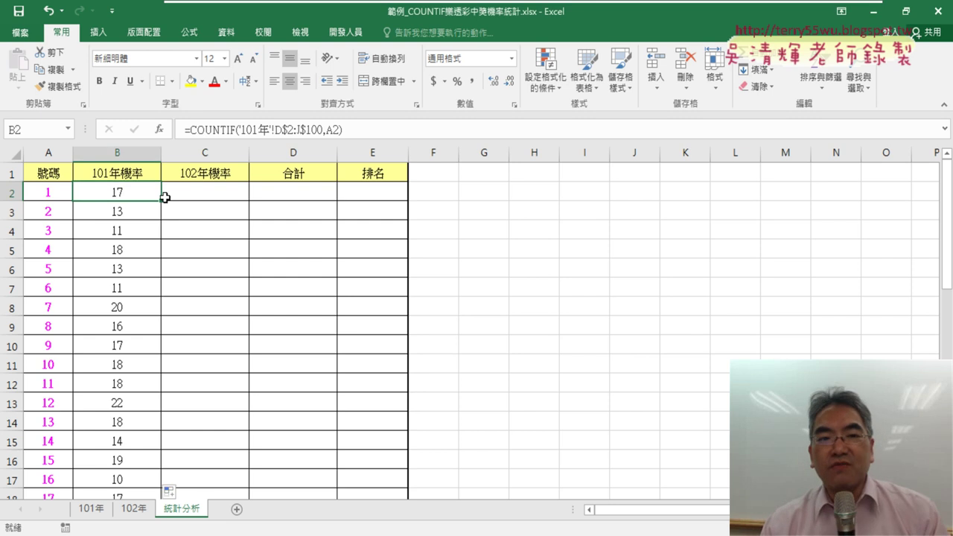
{"action": "left_click", "coordinate": [213, 130]}
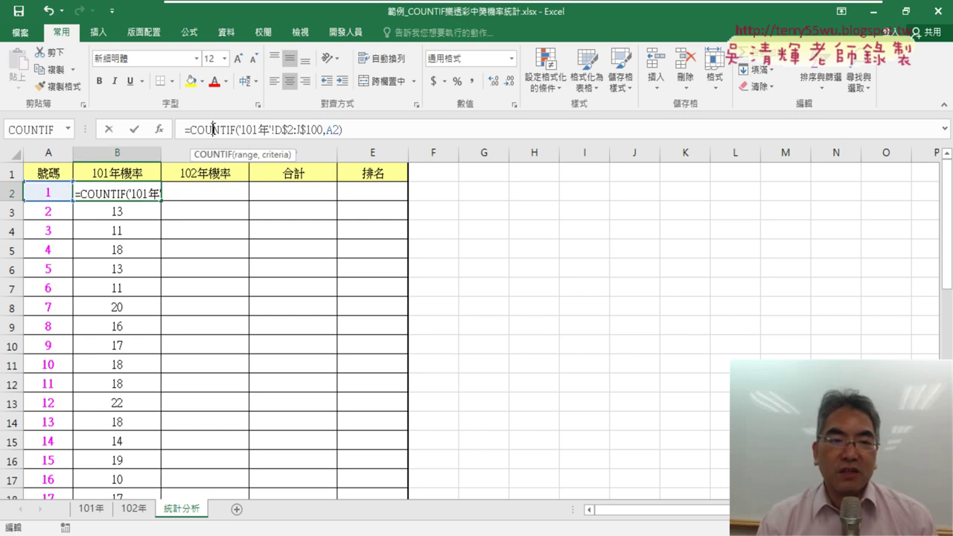
{"action": "left_click", "coordinate": [158, 130]}
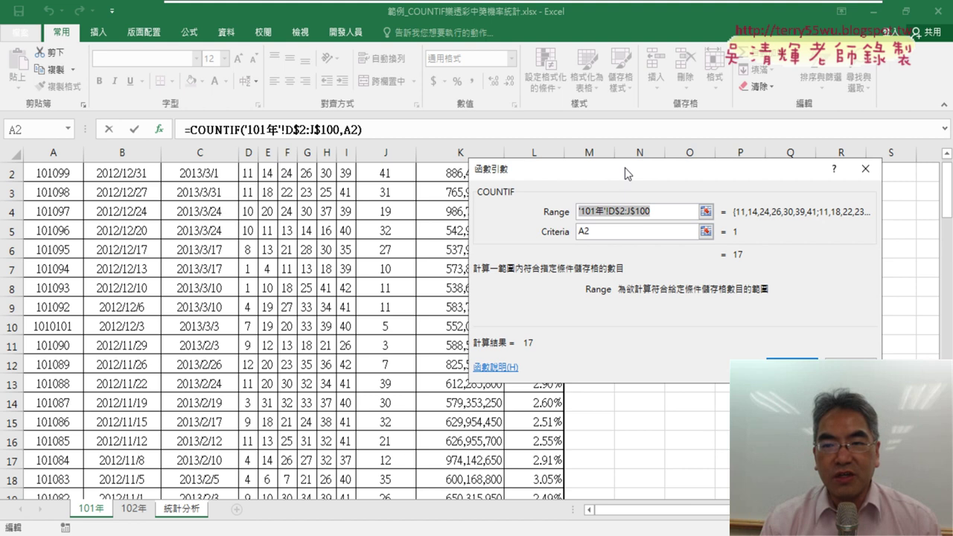
{"action": "left_click_drag", "start_coordinate": [625, 168], "coordinate": [441, 119]}
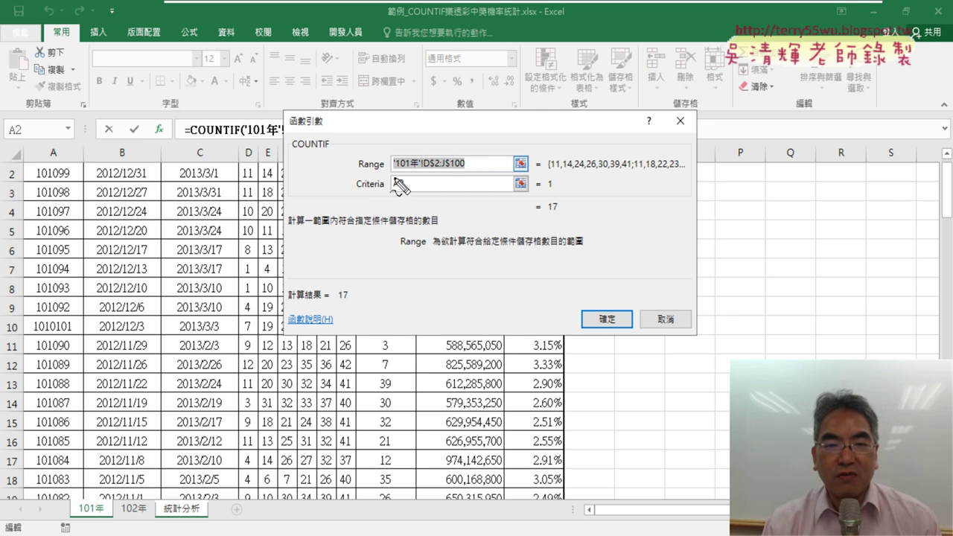
{"action": "mouse_move", "coordinate": [111, 515]}
{"action": "left_mouse_down"}
{"action": "mouse_move", "coordinate": [63, 523]}
{"action": "mouse_move", "coordinate": [106, 531]}
{"action": "left_mouse_up"}
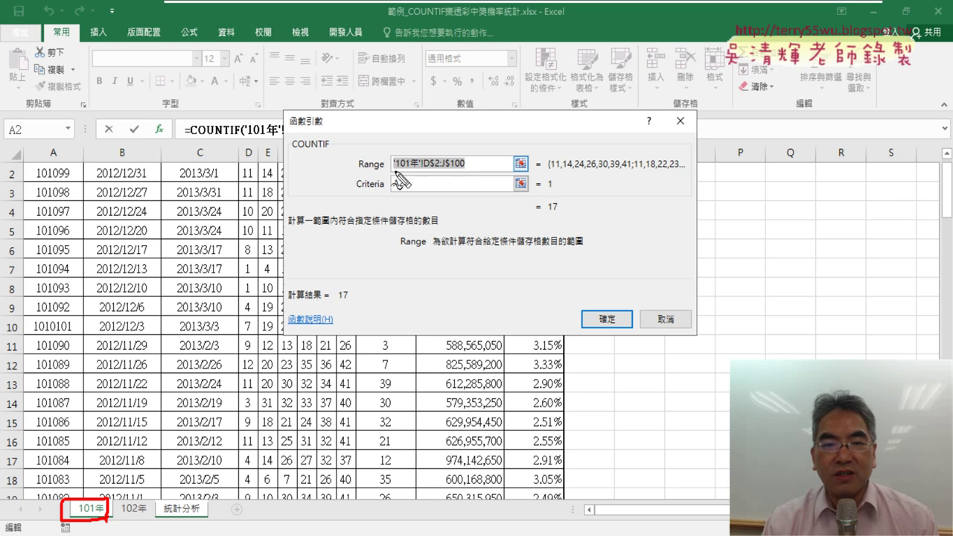
Cancel the COUNTIF arguments dialog unchanged, leaving B2 at 17.
{"action": "mouse_move", "coordinate": [412, 183]}
{"action": "left_mouse_down"}
{"action": "mouse_move", "coordinate": [427, 184]}
{"action": "mouse_move", "coordinate": [391, 159]}
{"action": "mouse_move", "coordinate": [418, 158]}
{"action": "mouse_move", "coordinate": [417, 177]}
{"action": "mouse_move", "coordinate": [464, 169]}
{"action": "left_mouse_up"}
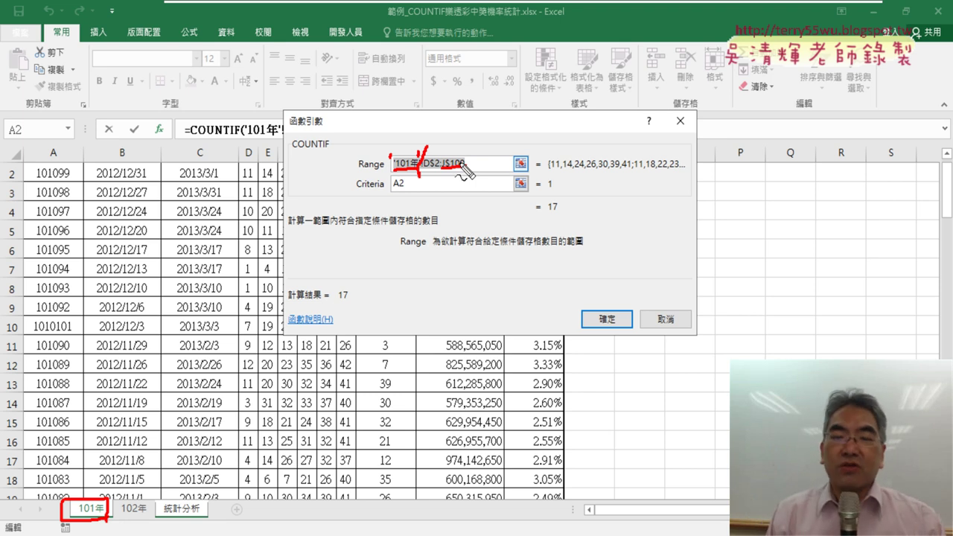
{"action": "key", "text": "Escape"}
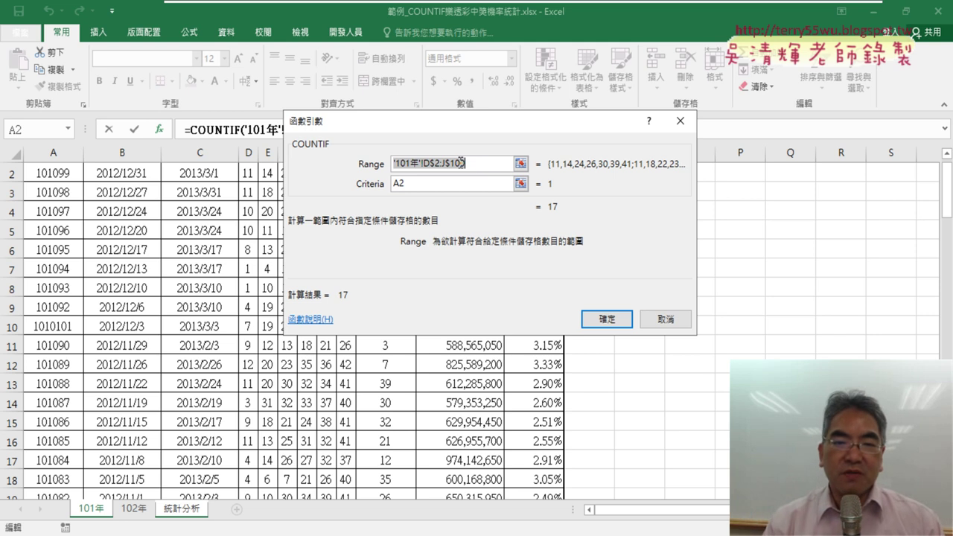
{"action": "left_click", "coordinate": [681, 323]}
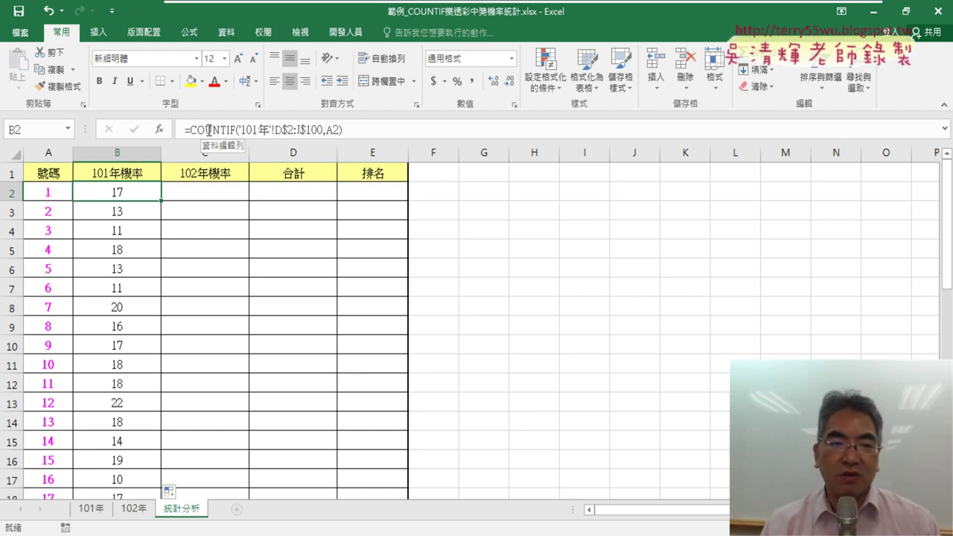
Reopen and cancel B2's COUNTIF arguments, then switch to the 101年 sheet.
{"action": "left_click", "coordinate": [222, 130]}
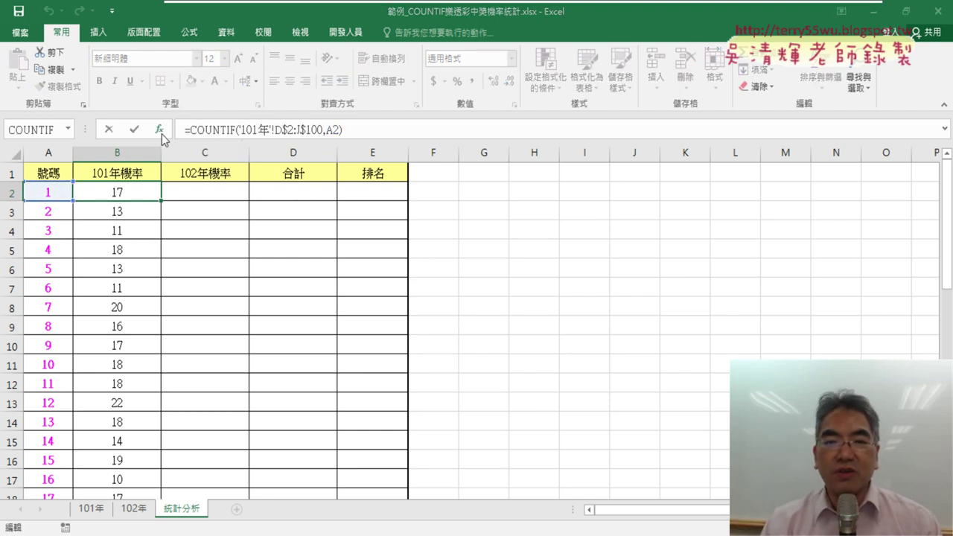
{"action": "left_click", "coordinate": [159, 129]}
{"action": "left_click", "coordinate": [666, 319]}
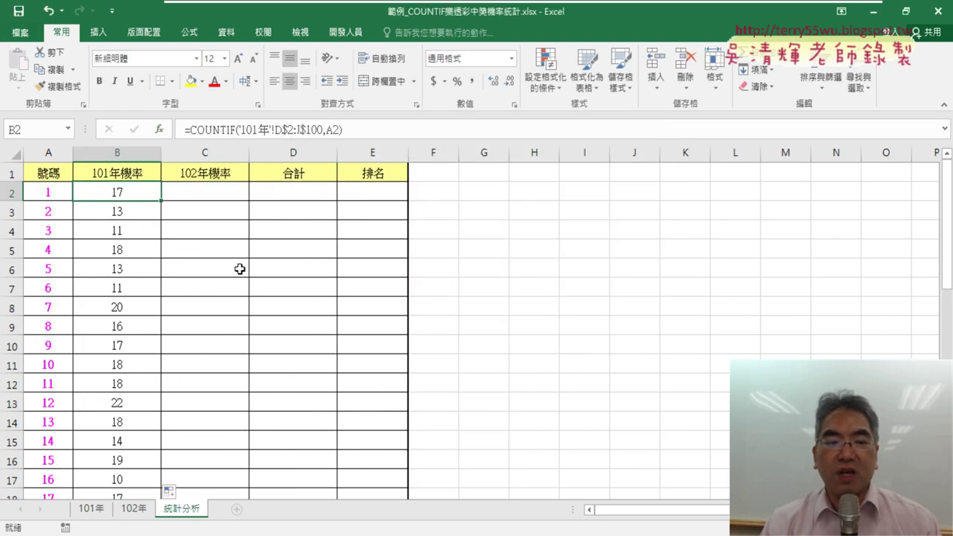
{"action": "left_click", "coordinate": [91, 508]}
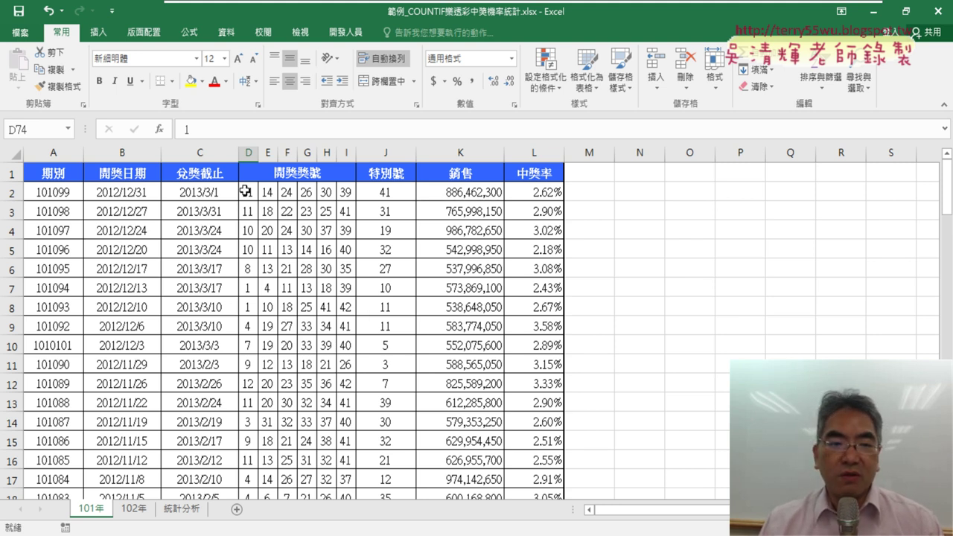
Select the 101年 winning-number block D2:J100 ready to name it.
{"action": "left_click_drag", "start_coordinate": [245, 192], "coordinate": [384, 201]}
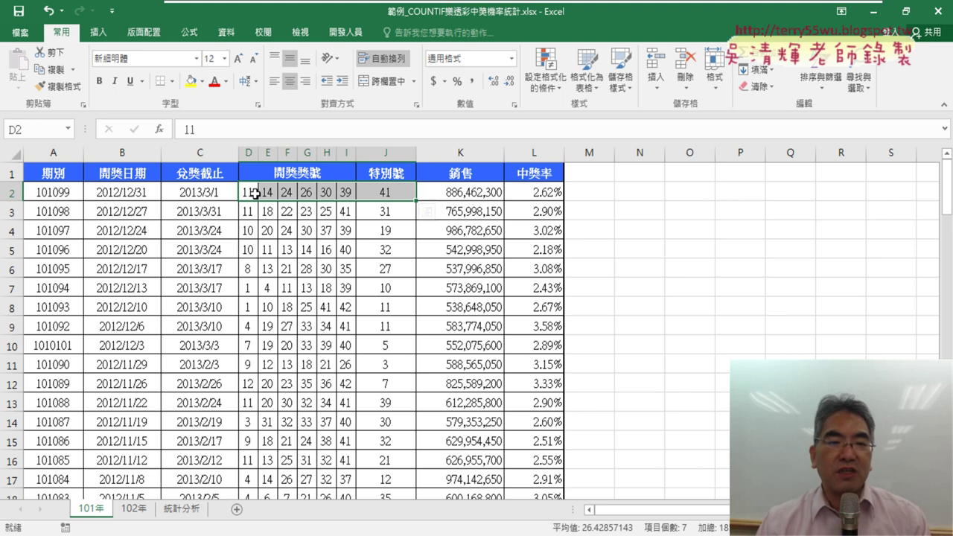
{"action": "left_click_drag", "start_coordinate": [255, 193], "coordinate": [379, 192]}
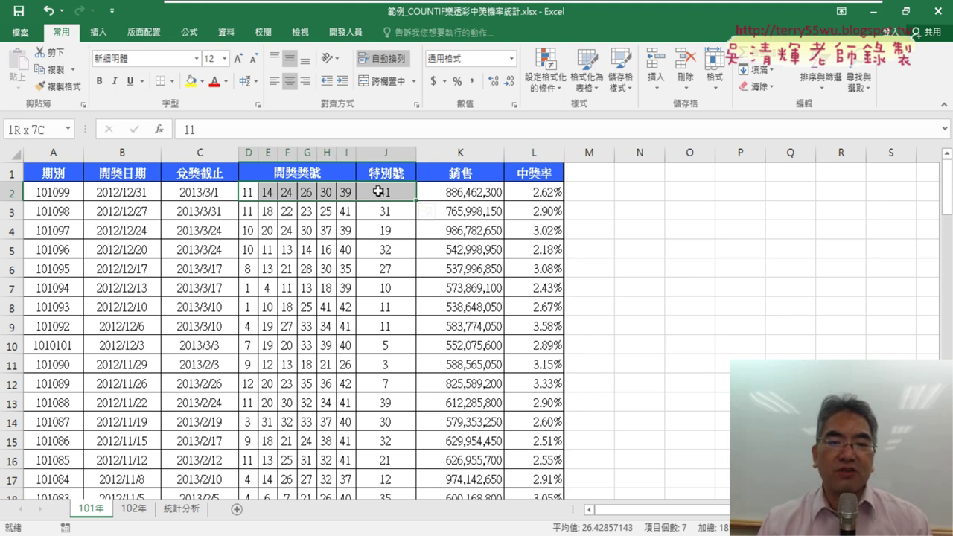
{"action": "left_click_drag", "start_coordinate": [378, 192], "coordinate": [380, 192]}
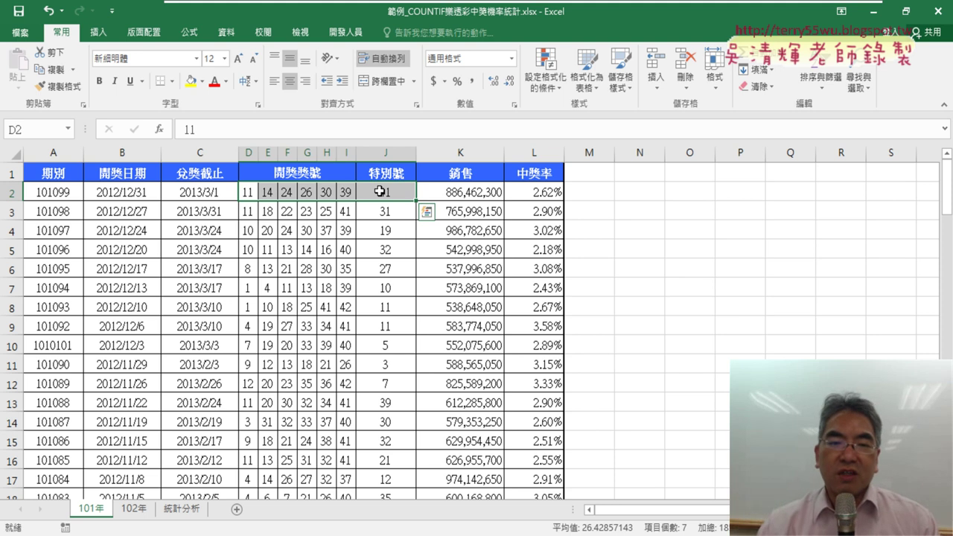
{"action": "mouse_move", "coordinate": [256, 192]}
{"action": "left_mouse_down"}
{"action": "mouse_move", "coordinate": [384, 291]}
{"action": "mouse_move", "coordinate": [385, 193]}
{"action": "left_mouse_up"}
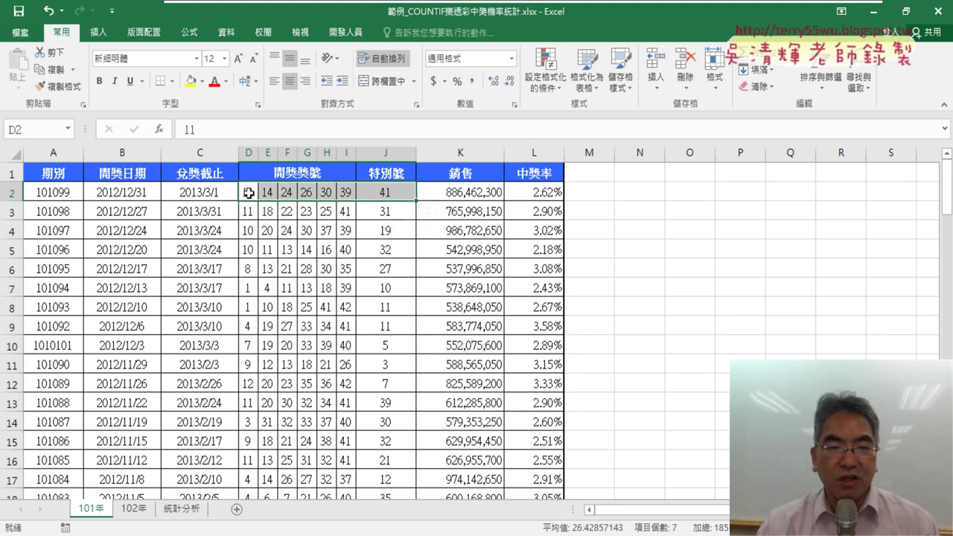
{"action": "left_click_drag", "start_coordinate": [252, 192], "coordinate": [385, 194]}
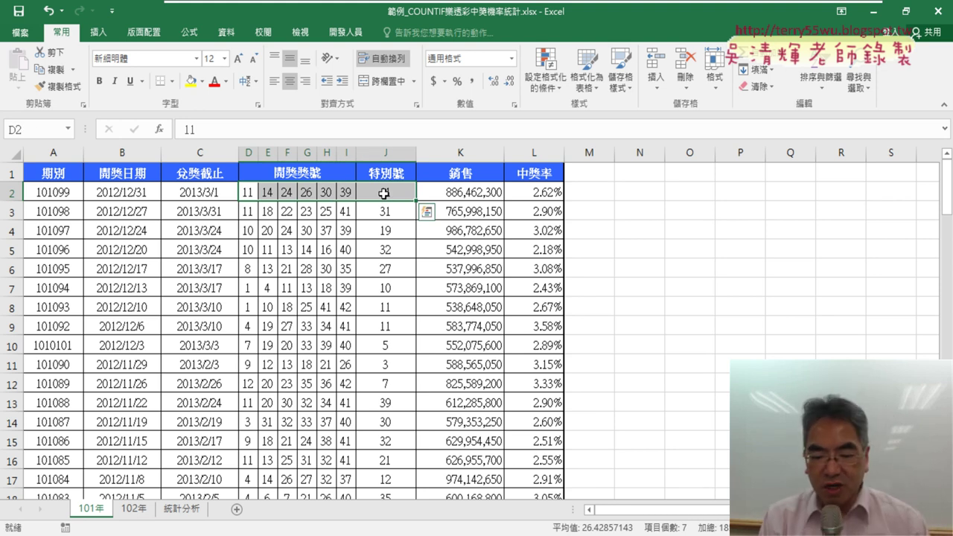
{"action": "key", "text": "ctrl+shift+Down"}
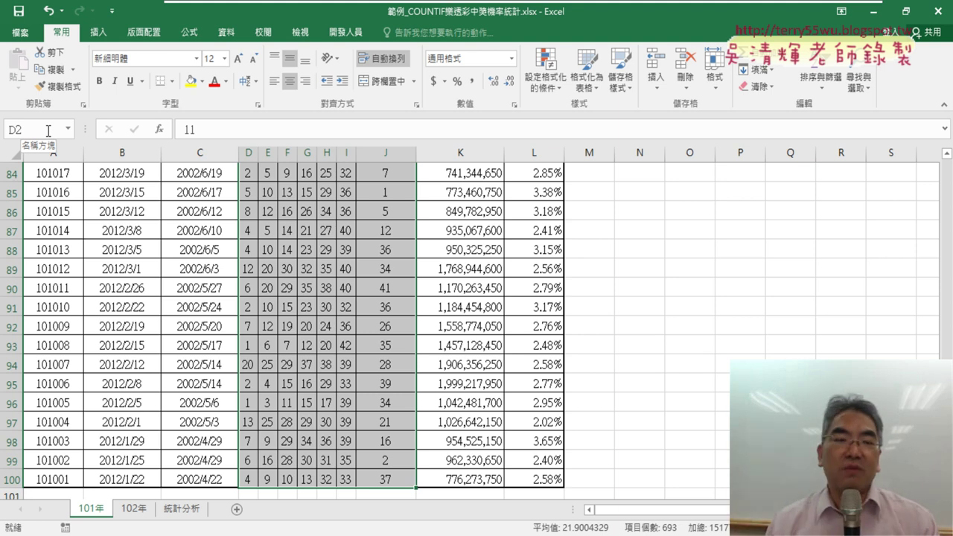
{"action": "left_click", "coordinate": [48, 130]}
{"action": "type", "text": "101"}
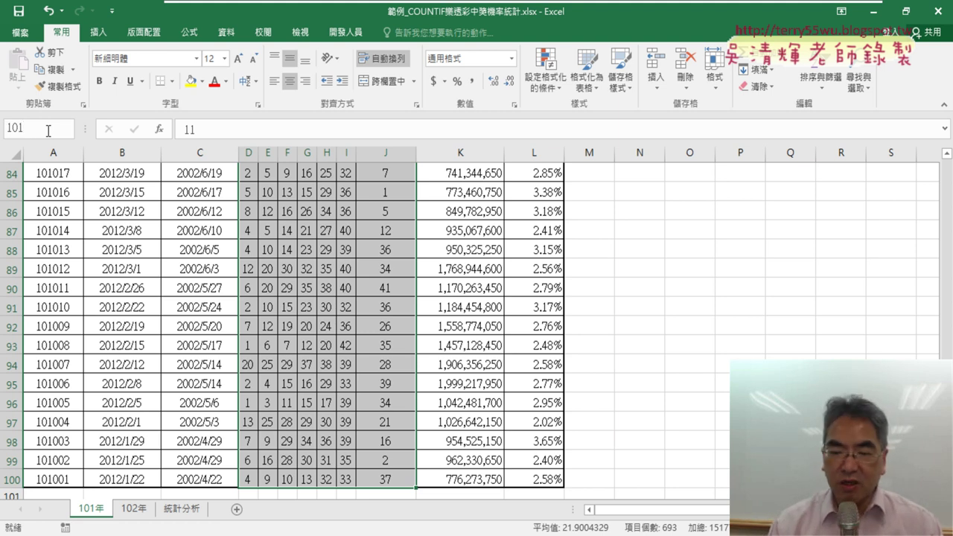
Name the range 開獎101 after the invalid name 101 is rejected.
{"action": "key", "text": "Return"}
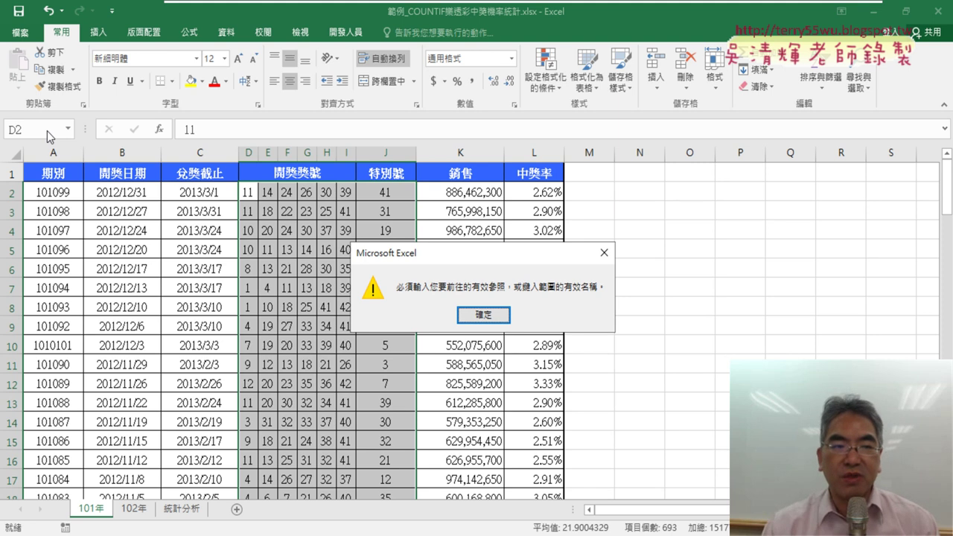
{"action": "left_click", "coordinate": [483, 315]}
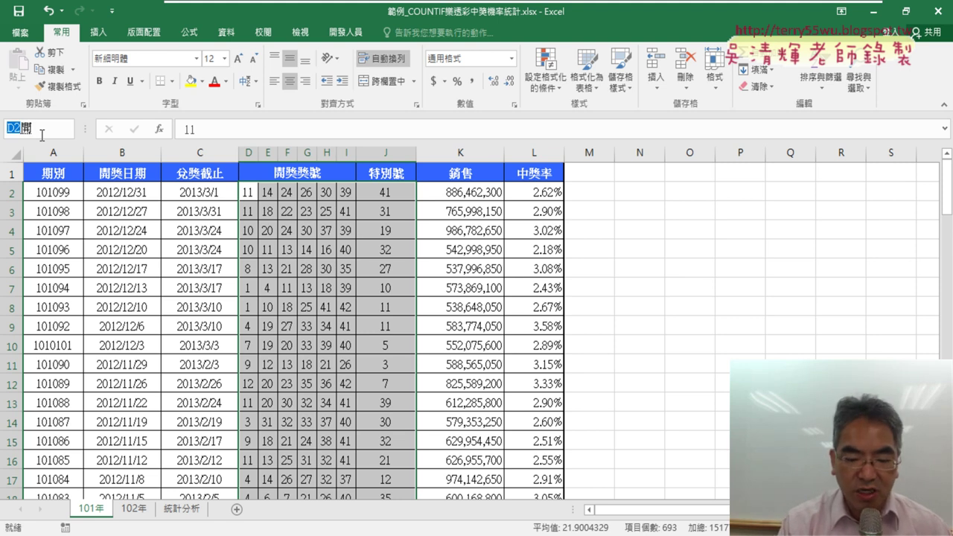
{"action": "type", "text": "開ㄐ"}
{"action": "type", "text": "獎"}
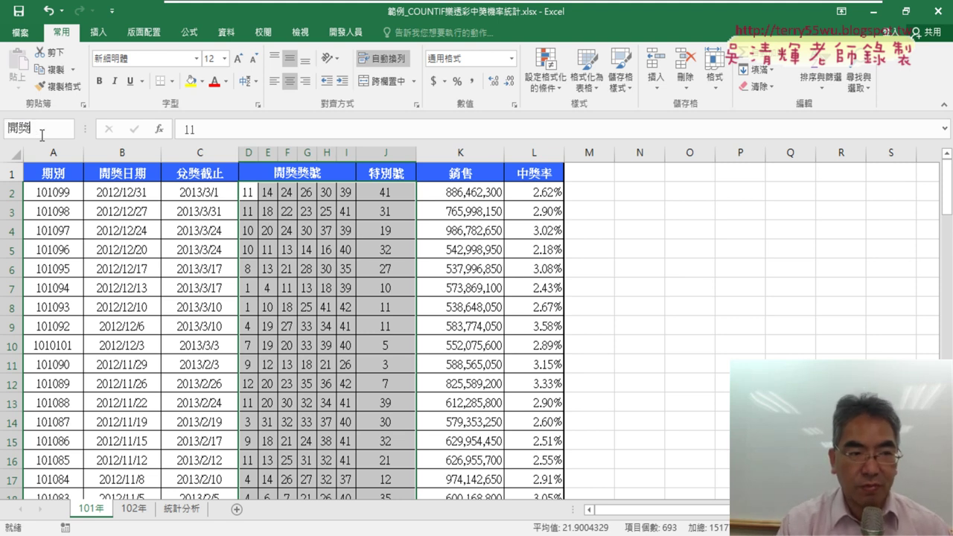
{"action": "type", "text": "101"}
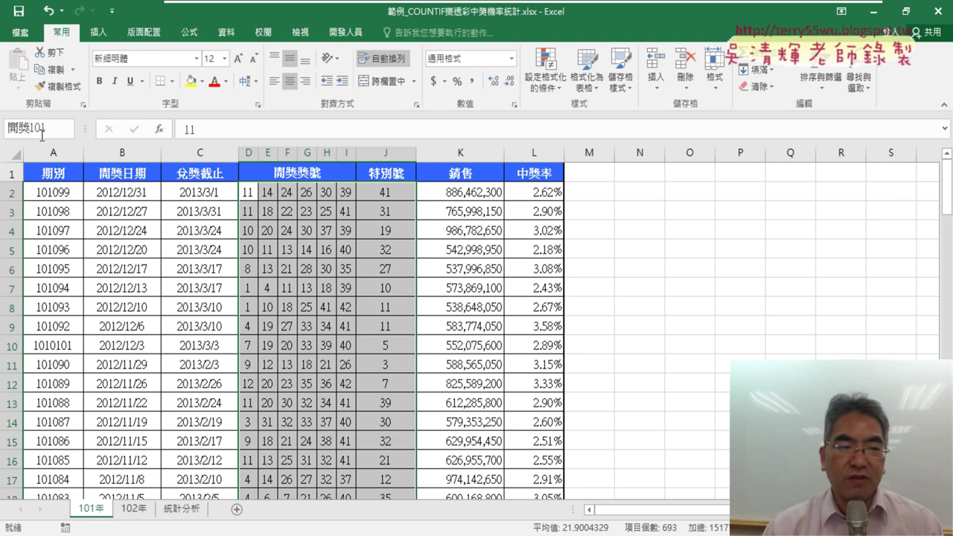
{"action": "key", "text": "Return"}
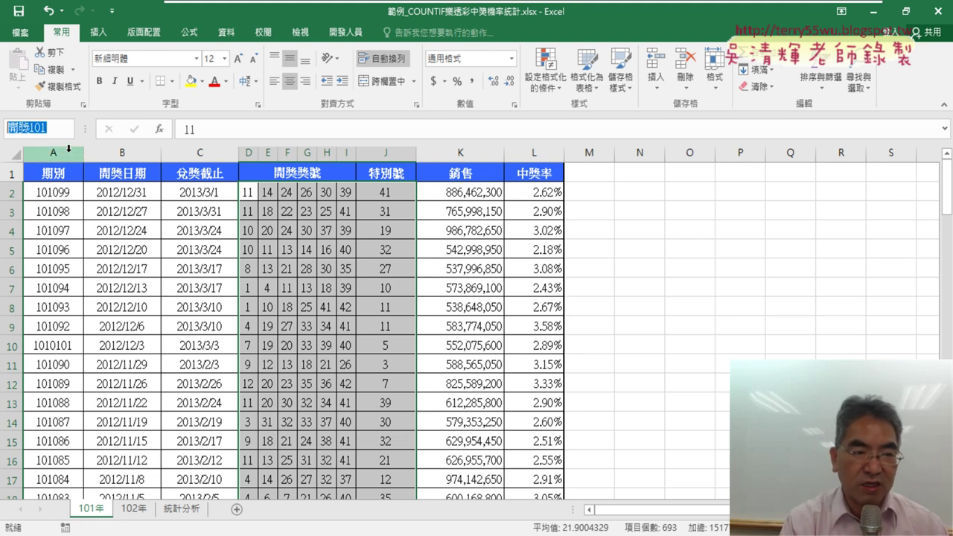
{"action": "key", "text": "Return"}
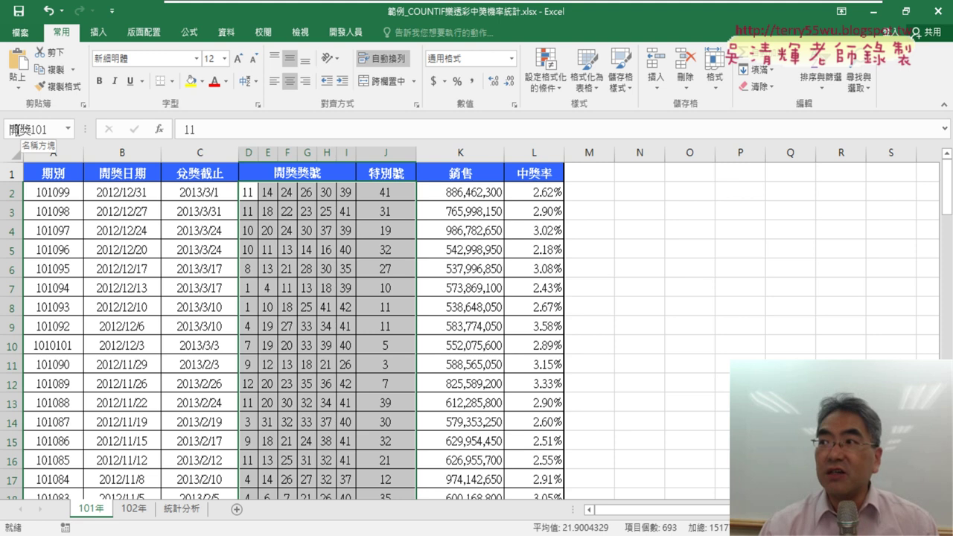
On the 102年 sheet, name the winning numbers D2:J105 as 開獎102.
{"action": "left_click", "coordinate": [131, 511]}
{"action": "left_click_drag", "start_coordinate": [248, 192], "coordinate": [388, 193]}
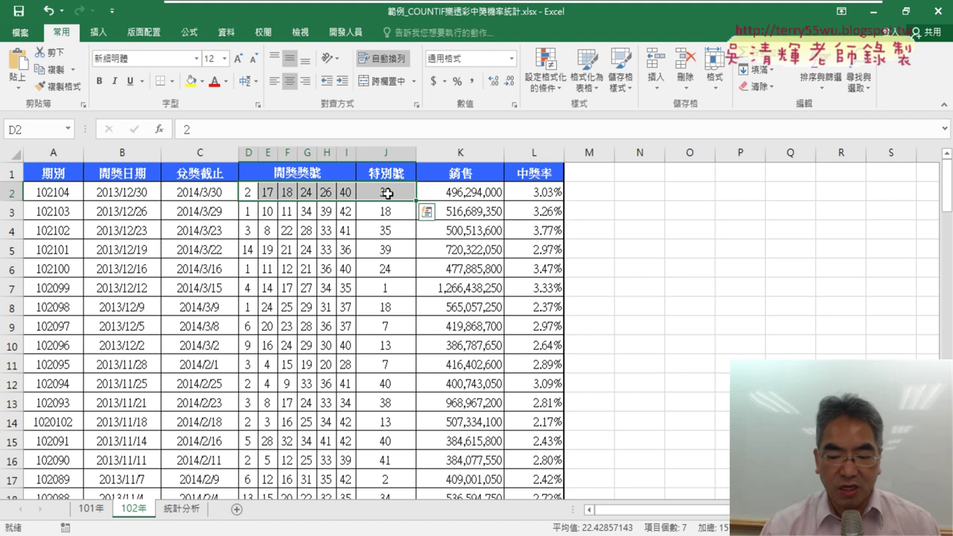
{"action": "key", "text": "ctrl+shift+Down"}
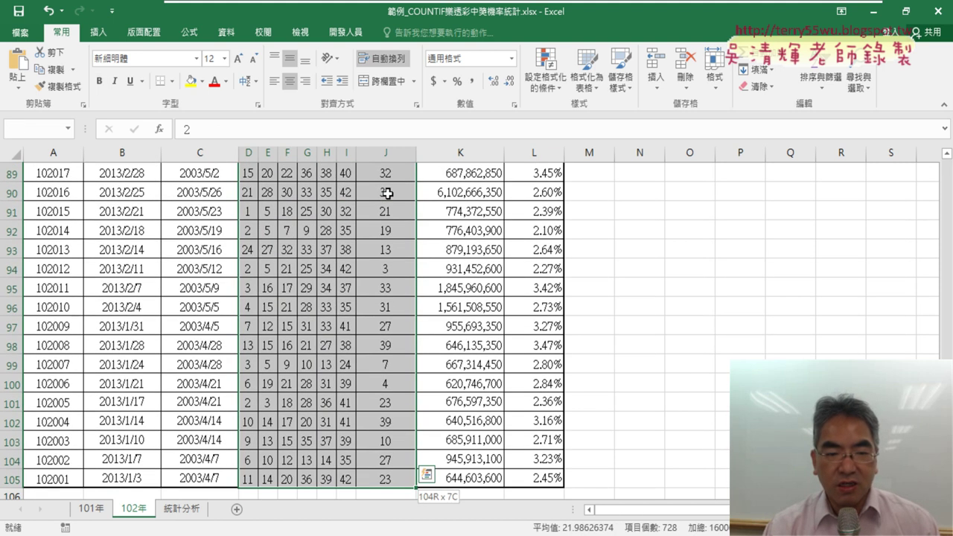
{"action": "left_click", "coordinate": [56, 127]}
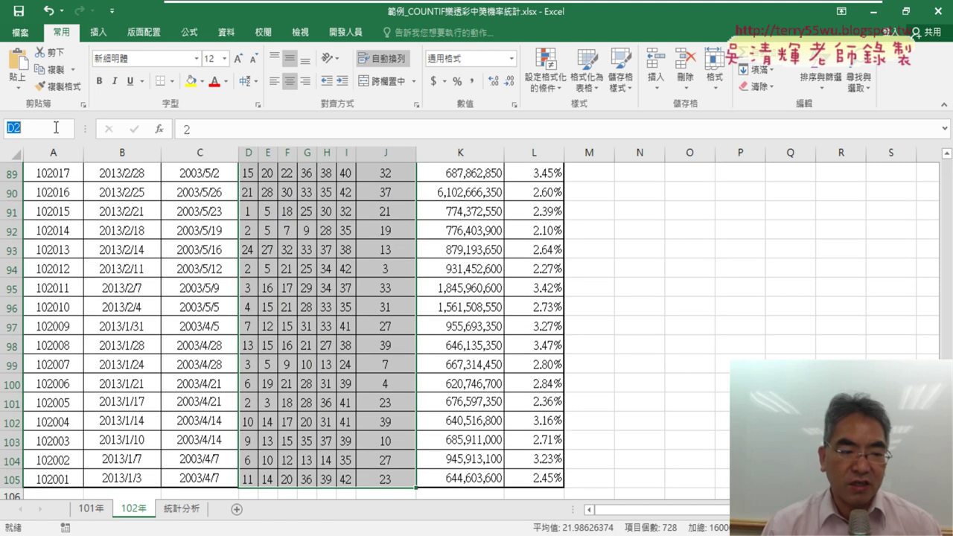
{"action": "type", "text": "開獎101"}
{"action": "key", "text": "BackSpace"}
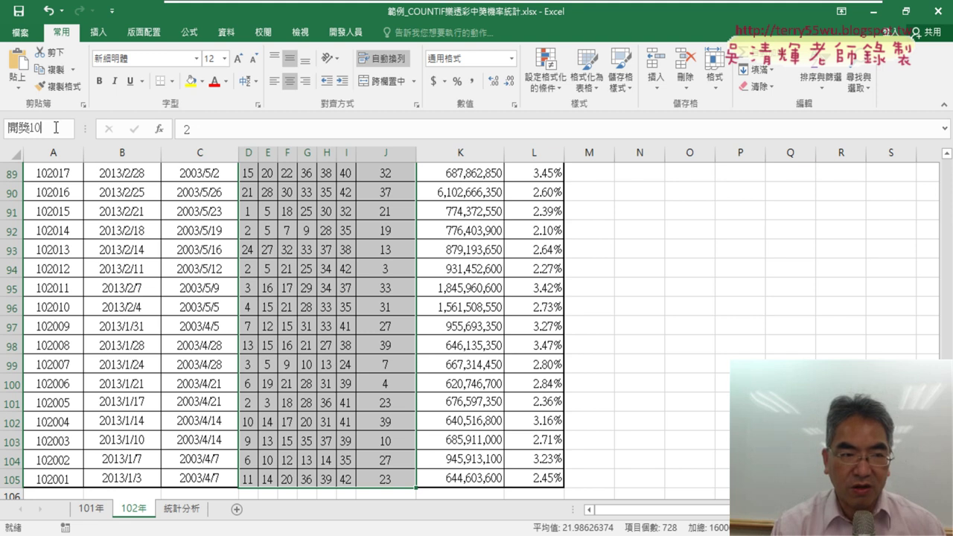
{"action": "type", "text": "2"}
{"action": "key", "text": "Return"}
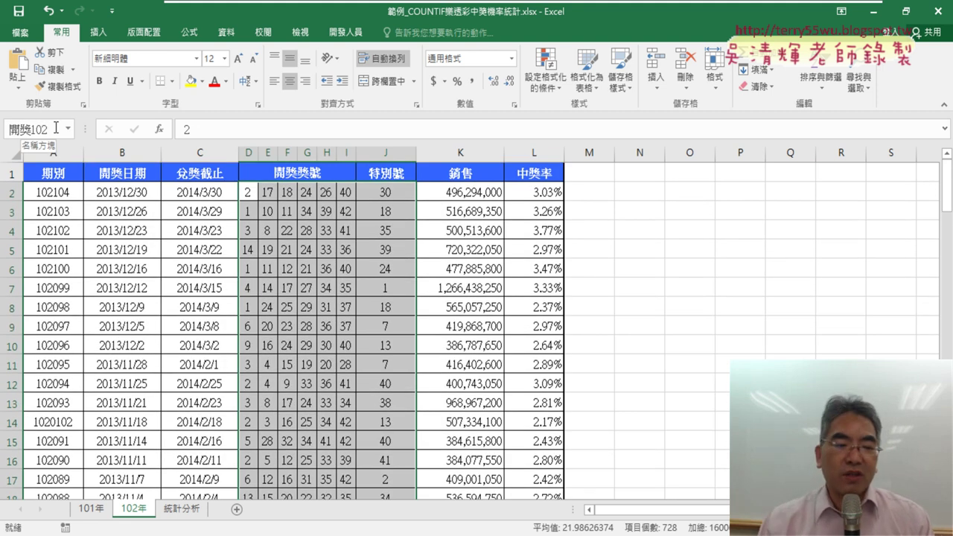
Replace B2's COUNTIF range with the name 開獎101 from the F3 Paste Name list.
{"action": "left_click", "coordinate": [184, 510]}
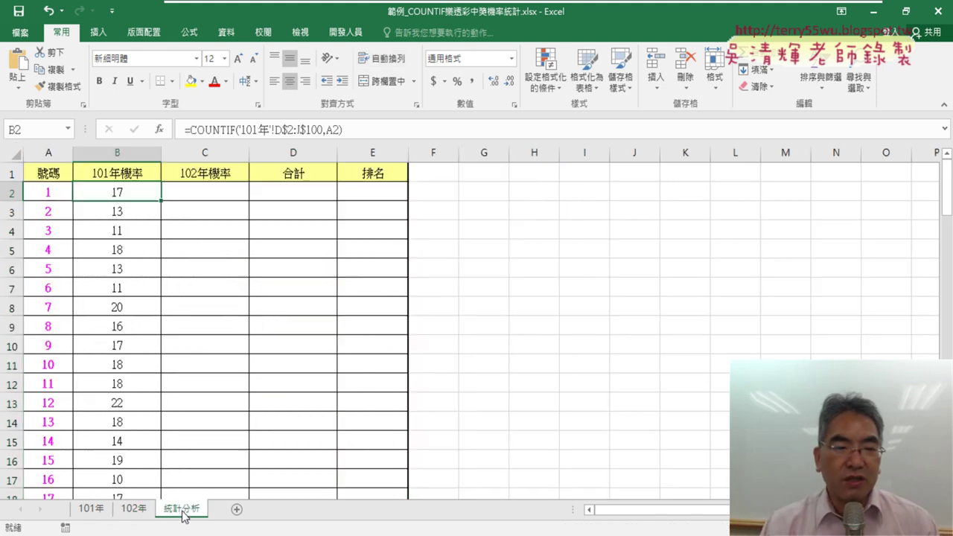
{"action": "left_click", "coordinate": [206, 130]}
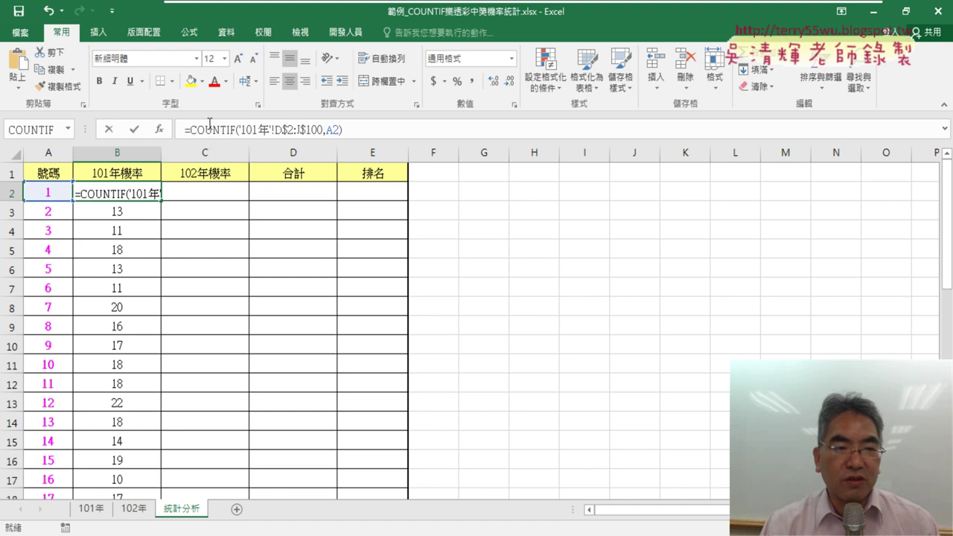
{"action": "left_click", "coordinate": [162, 132]}
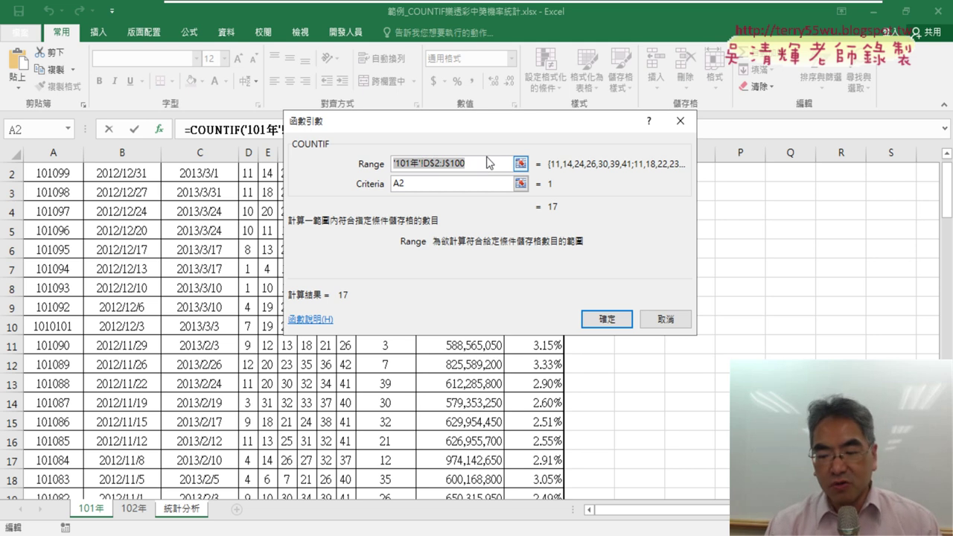
{"action": "key", "text": "Delete"}
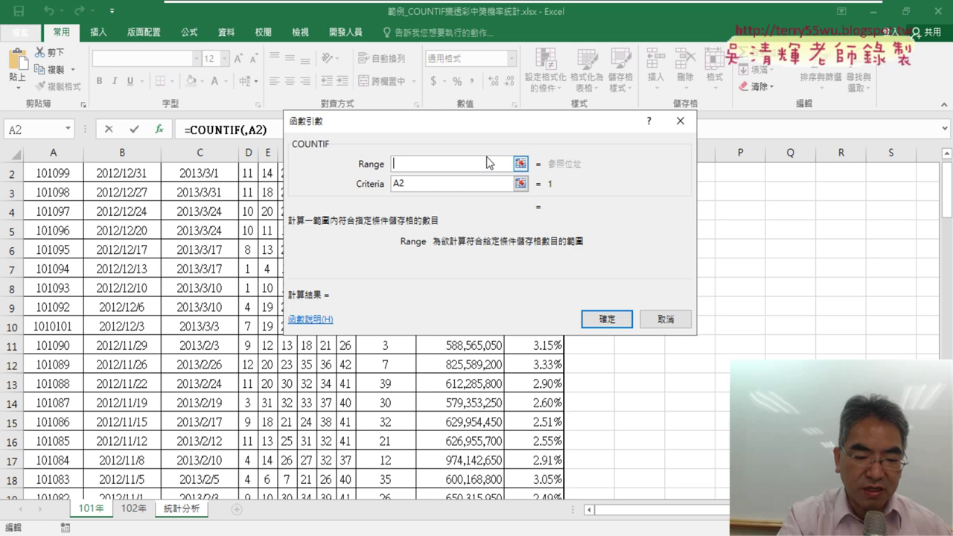
{"action": "key", "text": "F3"}
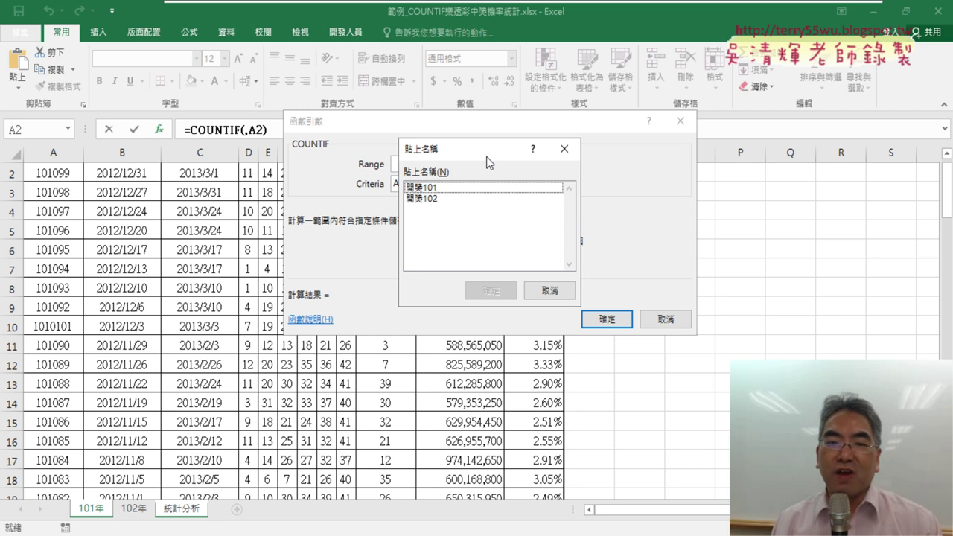
{"action": "left_click_drag", "start_coordinate": [486, 156], "coordinate": [664, 122]}
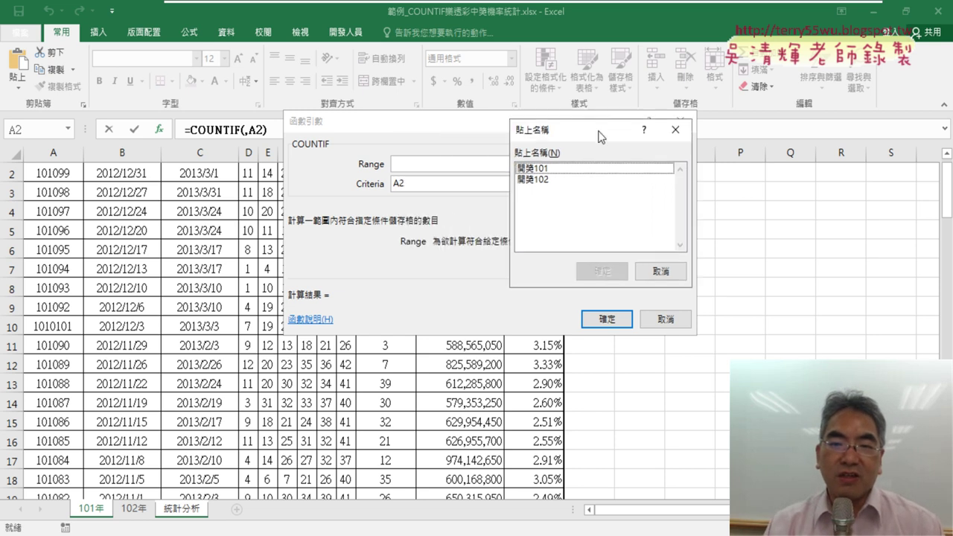
{"action": "left_click", "coordinate": [613, 152]}
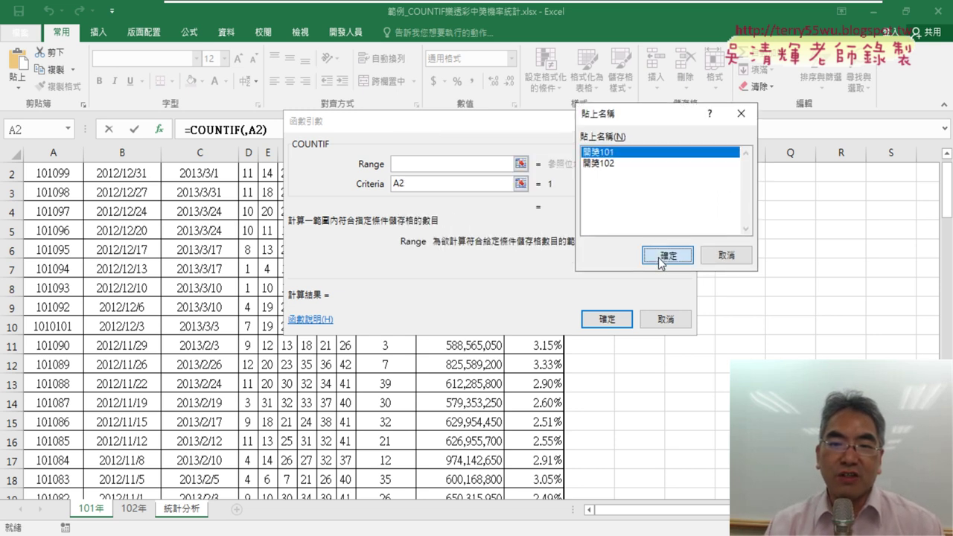
{"action": "left_click", "coordinate": [661, 259]}
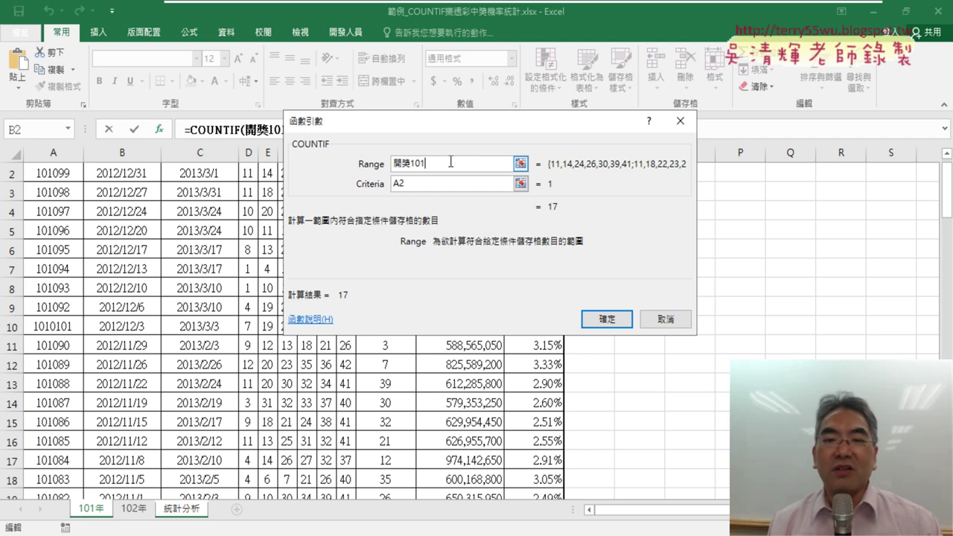
Fill =COUNTIF(開獎101,A2) down column B and copy its formula text.
{"action": "left_click", "coordinate": [617, 319]}
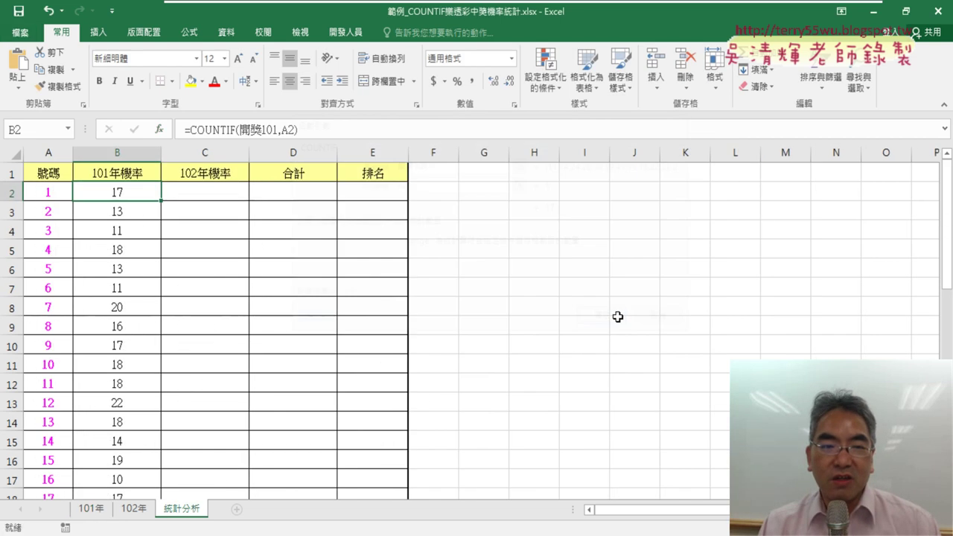
{"action": "double_click", "coordinate": [160, 202]}
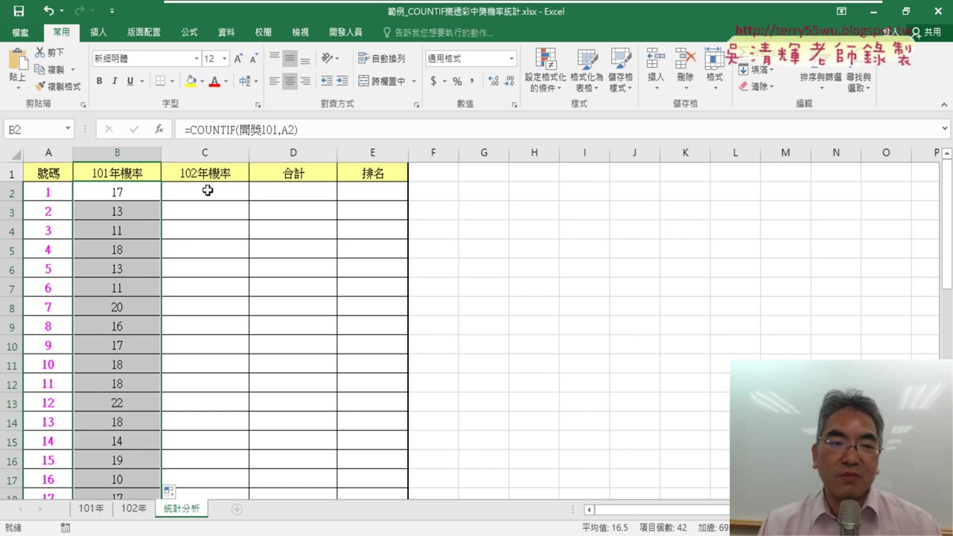
{"action": "left_click", "coordinate": [143, 191]}
{"action": "left_click", "coordinate": [315, 130]}
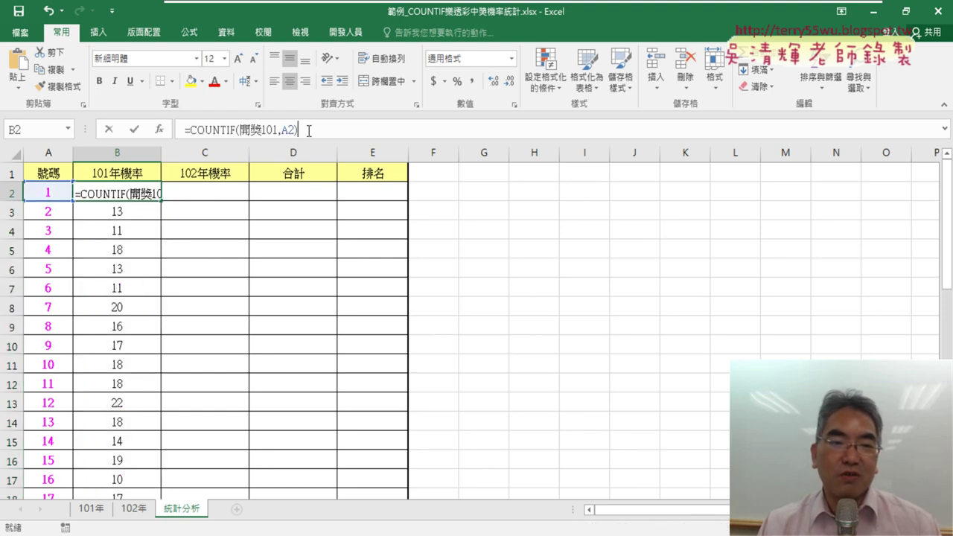
{"action": "left_click_drag", "start_coordinate": [315, 129], "coordinate": [185, 129]}
{"action": "right_click", "coordinate": [233, 132]}
{"action": "left_click", "coordinate": [265, 159]}
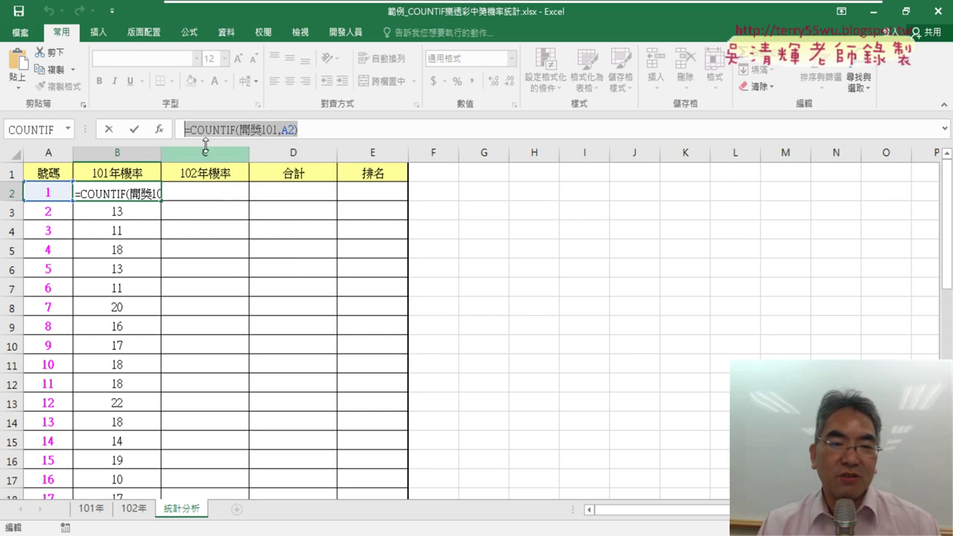
{"action": "left_click", "coordinate": [111, 130]}
Put =COUNTIF(開獎102,A2) in C2 and fill it down the 102年機率 column.
{"action": "left_click", "coordinate": [202, 192]}
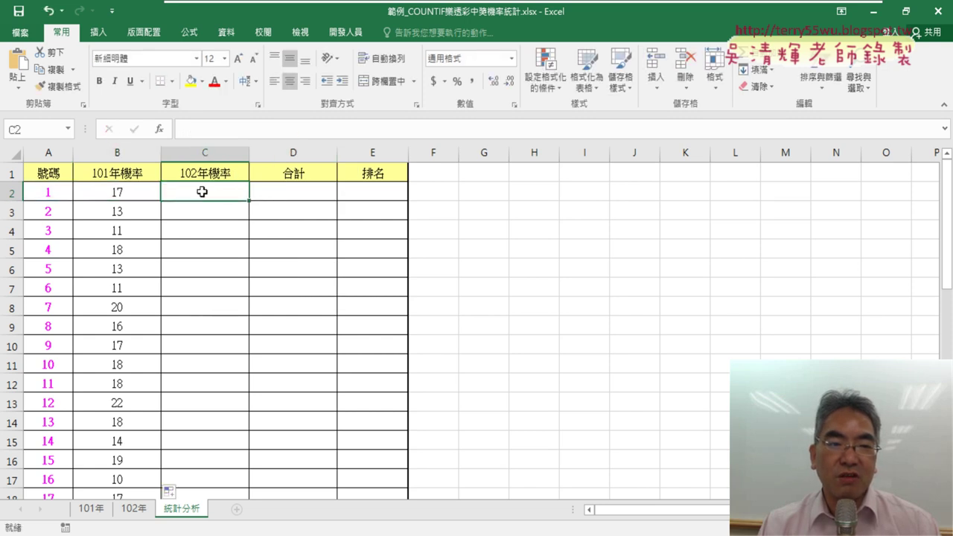
{"action": "right_click", "coordinate": [215, 133]}
{"action": "left_click", "coordinate": [242, 193]}
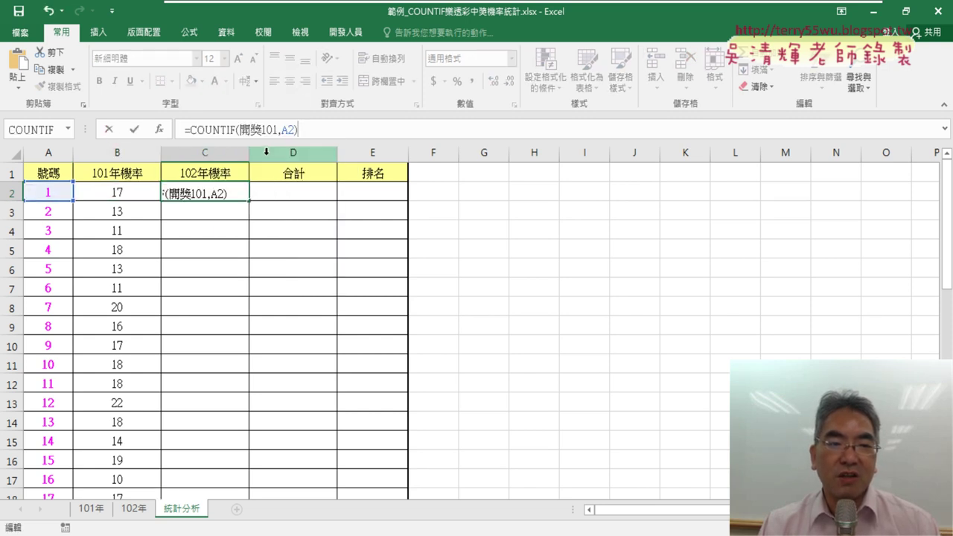
{"action": "left_click", "coordinate": [278, 130]}
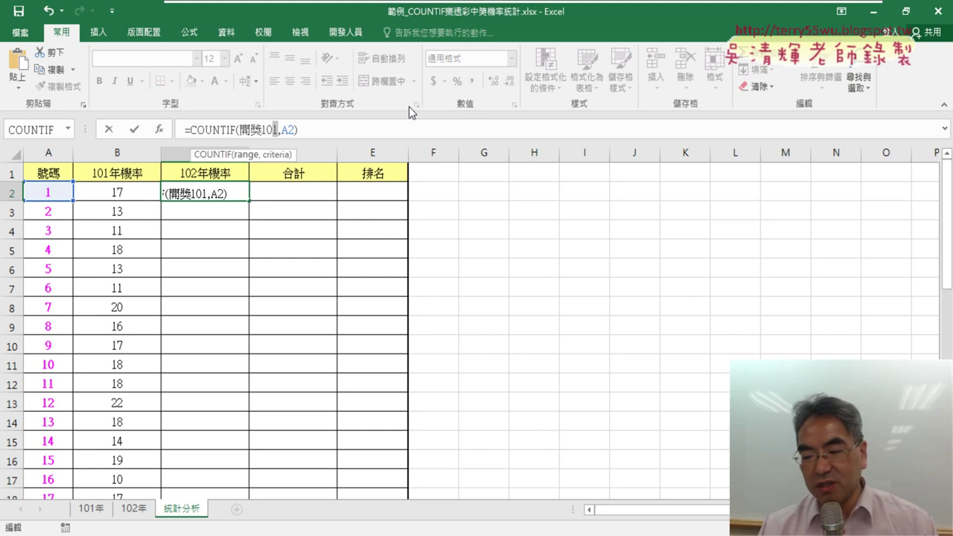
{"action": "key", "text": "BackSpace"}
{"action": "type", "text": "2"}
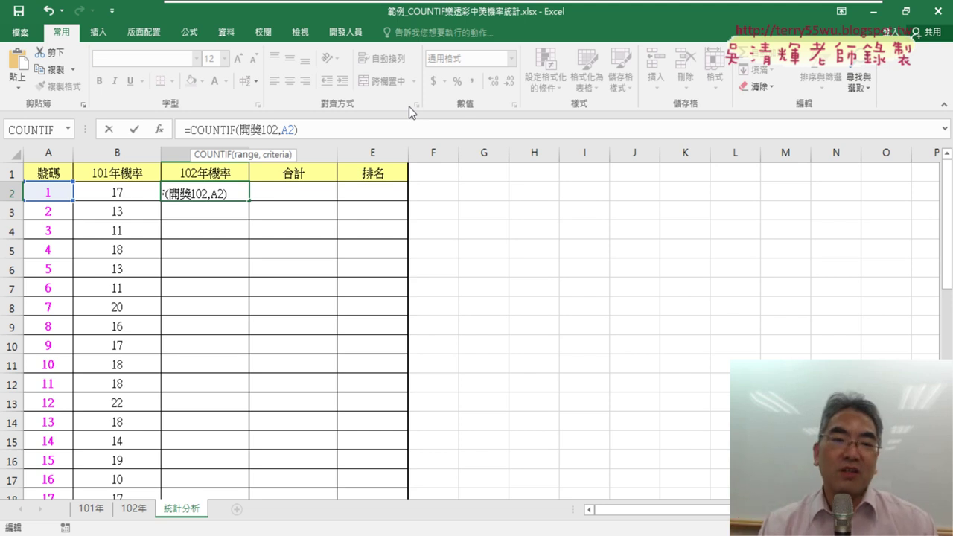
{"action": "left_click", "coordinate": [134, 131]}
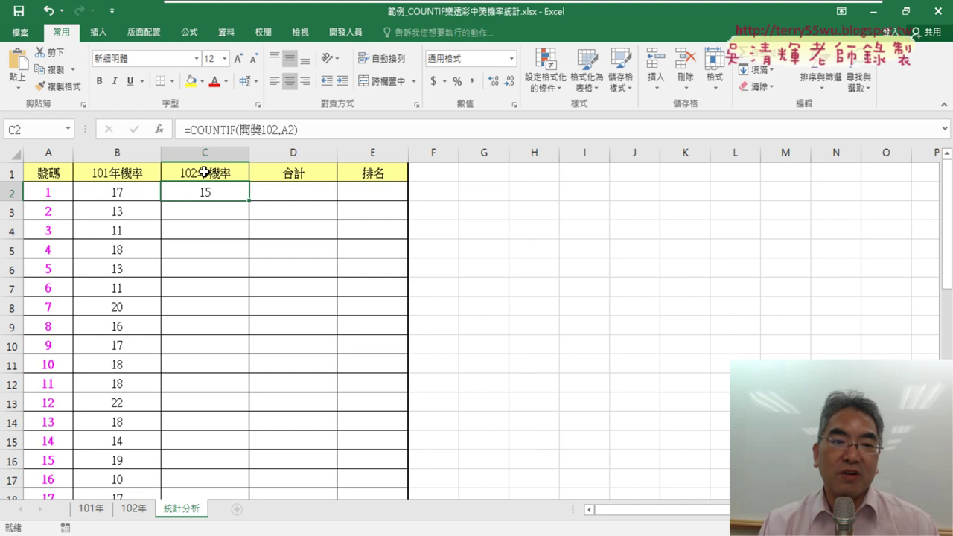
{"action": "double_click", "coordinate": [248, 201]}
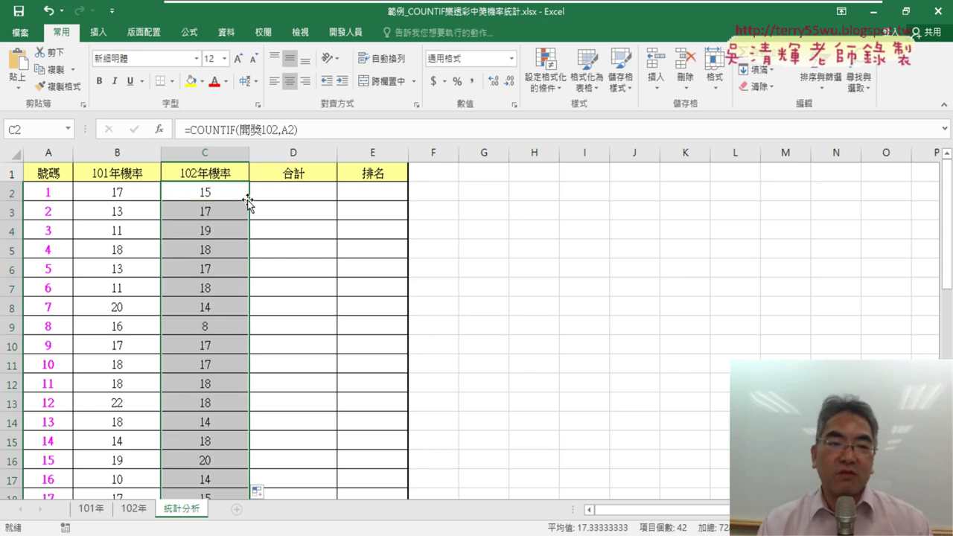
{"action": "left_click", "coordinate": [258, 194]}
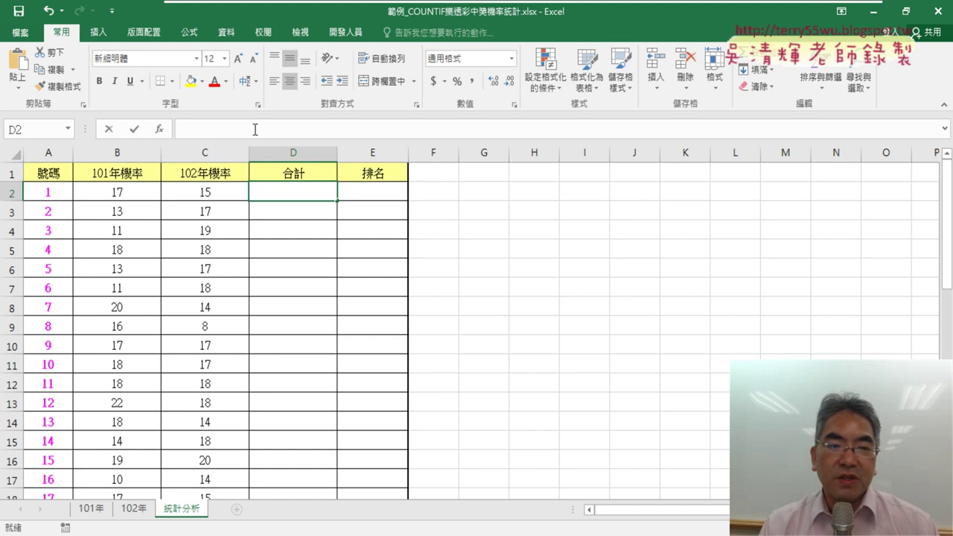
Enter =B2+C2 in D2 and fill it down the 合計 column.
{"action": "type", "text": "ㄦ"}
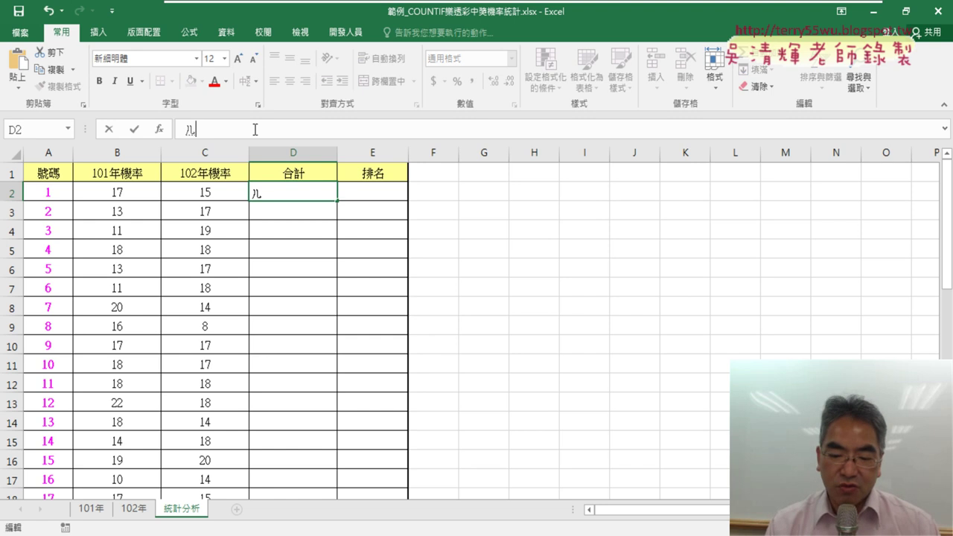
{"action": "key", "text": "shift"}
{"action": "type", "text": "="}
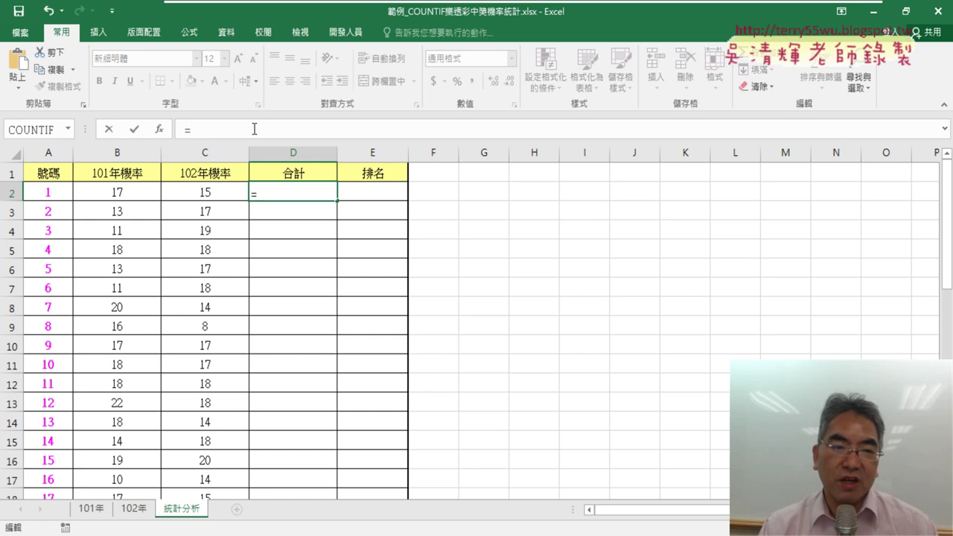
{"action": "left_click", "coordinate": [135, 192]}
{"action": "type", "text": "+"}
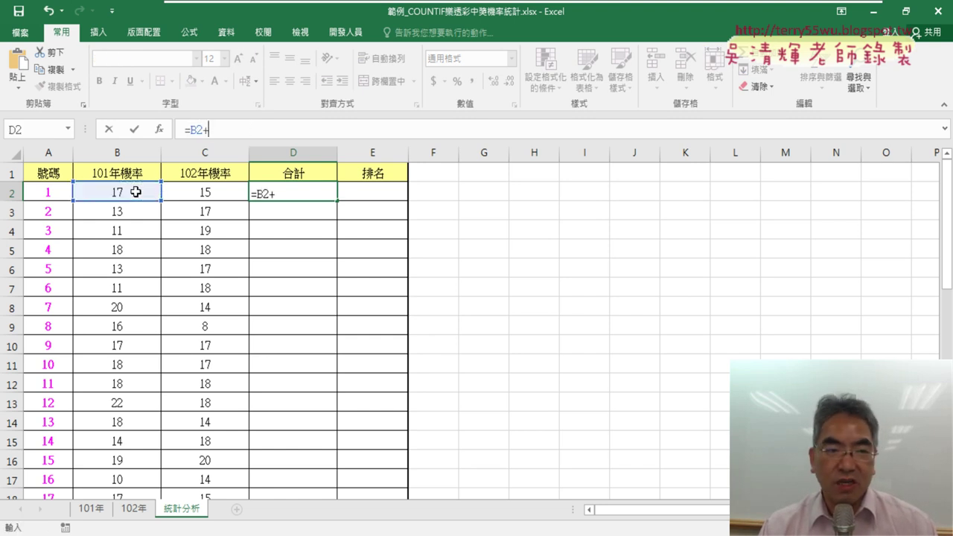
{"action": "left_click", "coordinate": [187, 192]}
{"action": "left_click", "coordinate": [134, 130]}
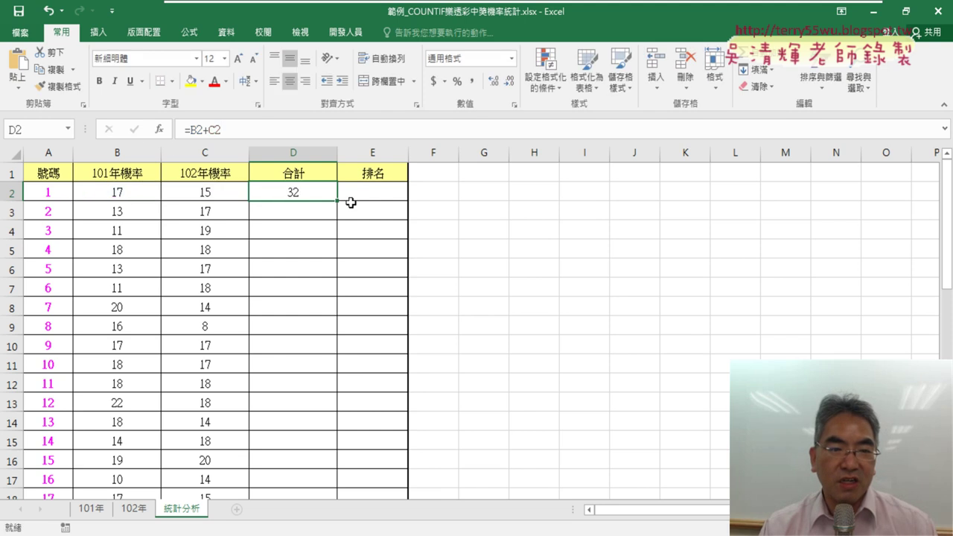
{"action": "double_click", "coordinate": [339, 202]}
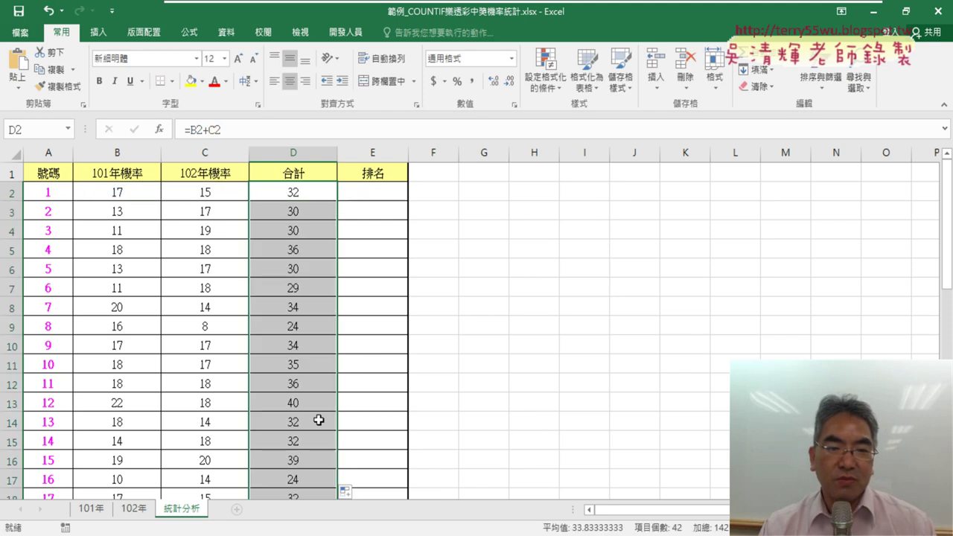
Scroll through the 合計 totals to check them, then select E2.
{"action": "scroll", "coordinate": [319, 444], "scroll_direction": "down", "scroll_amount": 3}
{"action": "scroll", "coordinate": [319, 444], "scroll_direction": "down", "scroll_amount": 4}
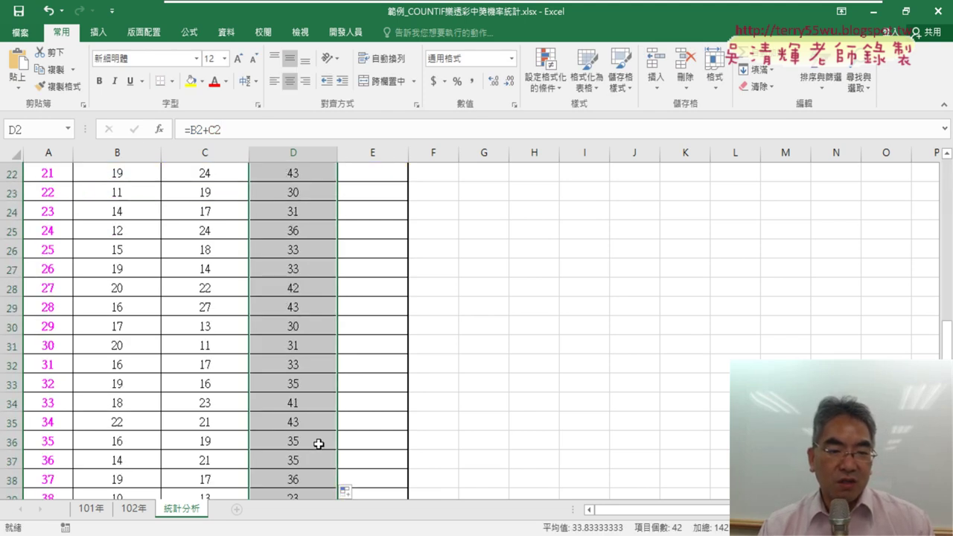
{"action": "scroll", "coordinate": [319, 444], "scroll_direction": "down", "scroll_amount": 4}
{"action": "scroll", "coordinate": [319, 444], "scroll_direction": "up", "scroll_amount": 4}
{"action": "scroll", "coordinate": [319, 444], "scroll_direction": "up", "scroll_amount": 7}
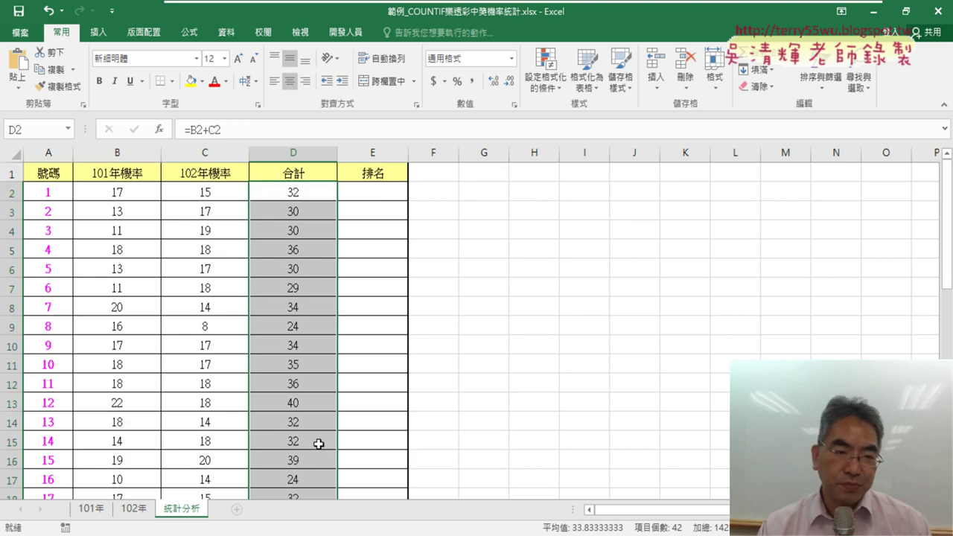
{"action": "scroll", "coordinate": [319, 444], "scroll_direction": "down", "scroll_amount": 1}
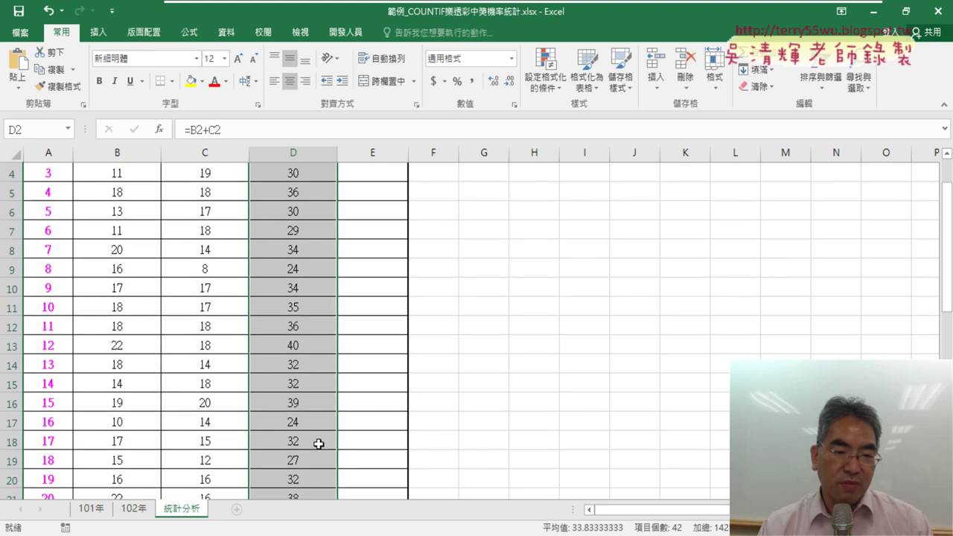
{"action": "scroll", "coordinate": [319, 444], "scroll_direction": "up", "scroll_amount": 1}
{"action": "left_click", "coordinate": [394, 195]}
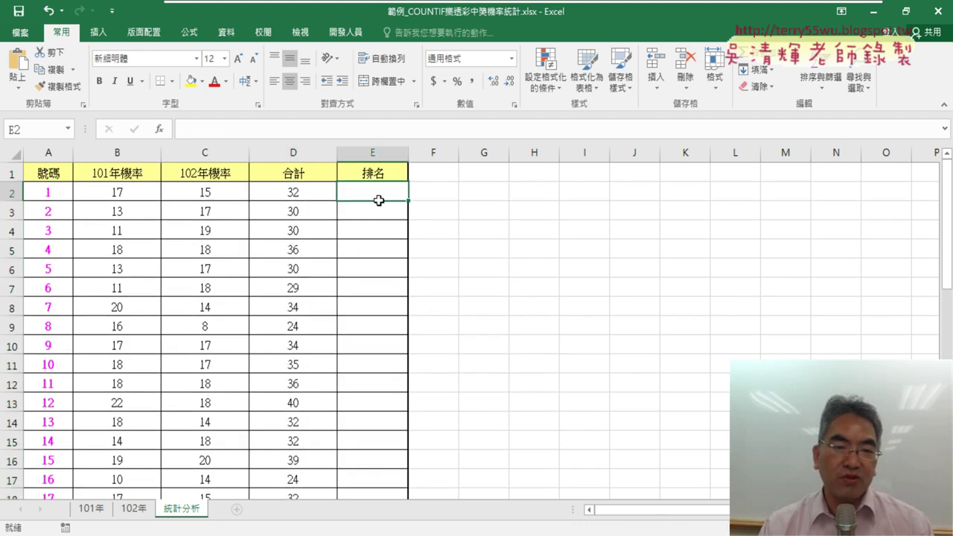
Open the function catalogue for E2 and browse the 統計 functions.
{"action": "left_click", "coordinate": [286, 193]}
{"action": "left_click", "coordinate": [354, 196]}
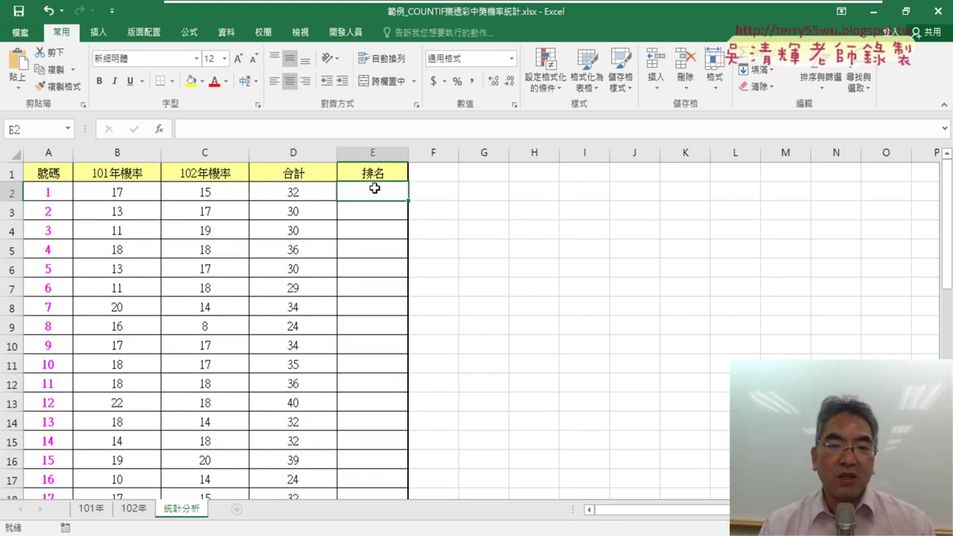
{"action": "left_click", "coordinate": [163, 134]}
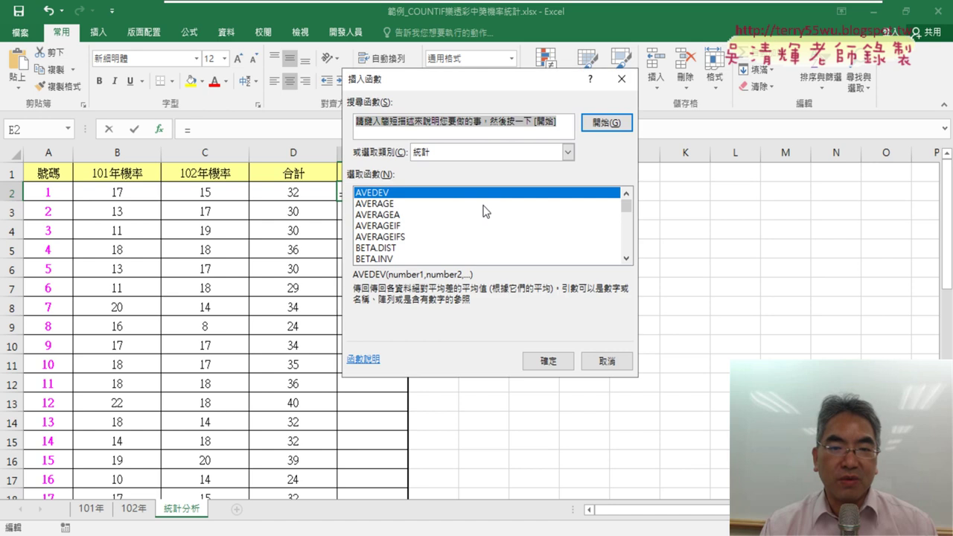
{"action": "scroll", "coordinate": [630, 247], "scroll_direction": "down", "scroll_amount": 2}
{"action": "scroll", "coordinate": [630, 246], "scroll_direction": "down", "scroll_amount": 4}
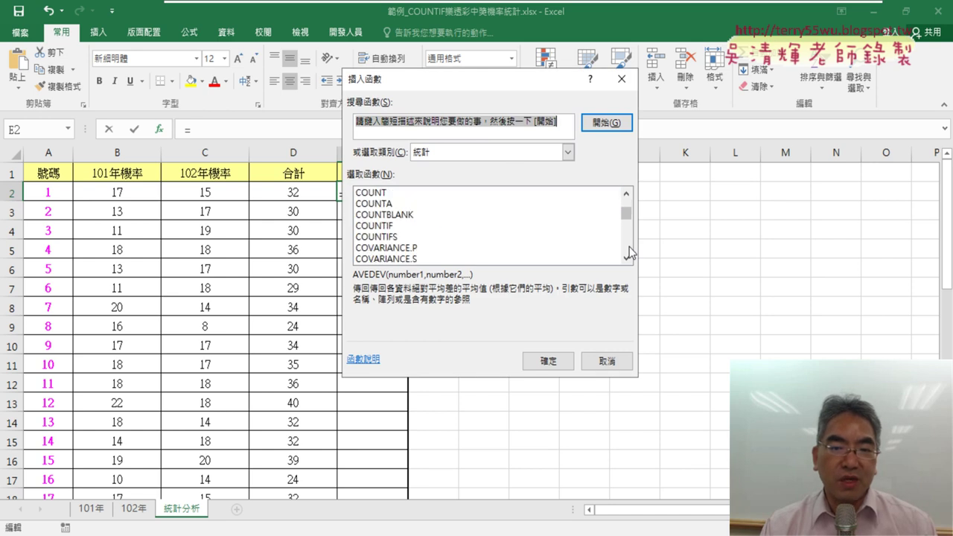
{"action": "scroll", "coordinate": [629, 247], "scroll_direction": "down", "scroll_amount": 8}
{"action": "scroll", "coordinate": [629, 247], "scroll_direction": "down", "scroll_amount": 2}
{"action": "scroll", "coordinate": [630, 246], "scroll_direction": "down", "scroll_amount": 2}
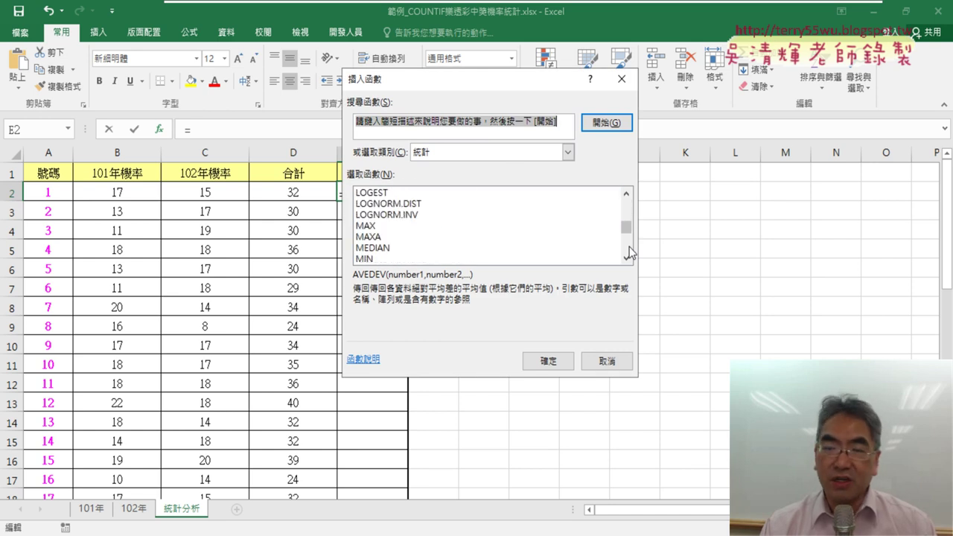
{"action": "left_click_drag", "start_coordinate": [538, 84], "coordinate": [703, 94]}
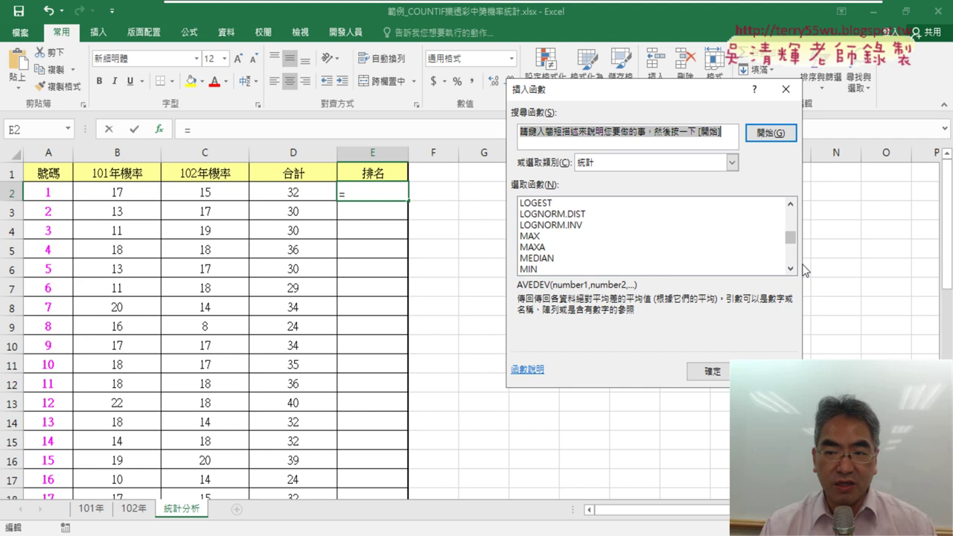
{"action": "scroll", "coordinate": [791, 265], "scroll_direction": "down", "scroll_amount": 2}
{"action": "scroll", "coordinate": [791, 264], "scroll_direction": "down", "scroll_amount": 2}
Choose RANK.EQ from the 統計 category and insert it into E2.
{"action": "left_click", "coordinate": [655, 164]}
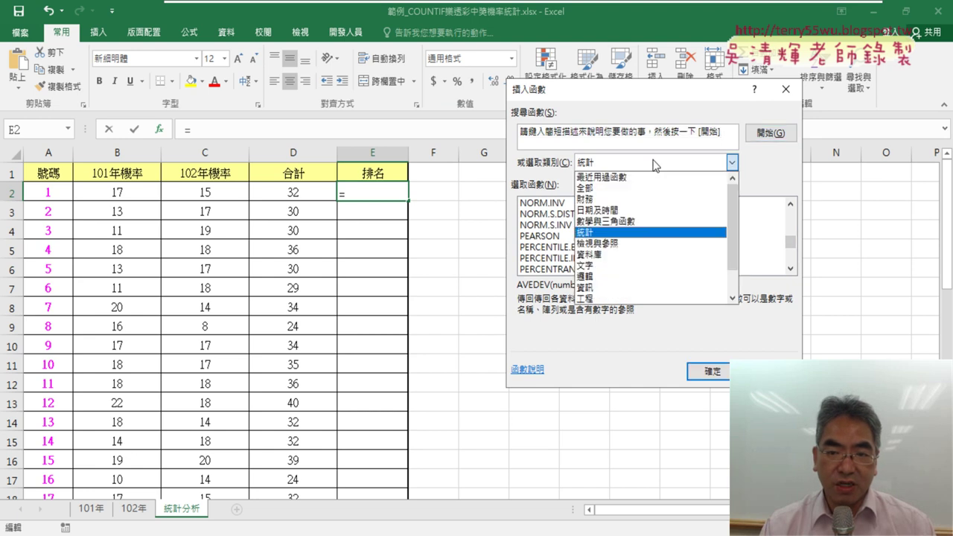
{"action": "left_click", "coordinate": [655, 163]}
{"action": "scroll", "coordinate": [791, 266], "scroll_direction": "down", "scroll_amount": 2}
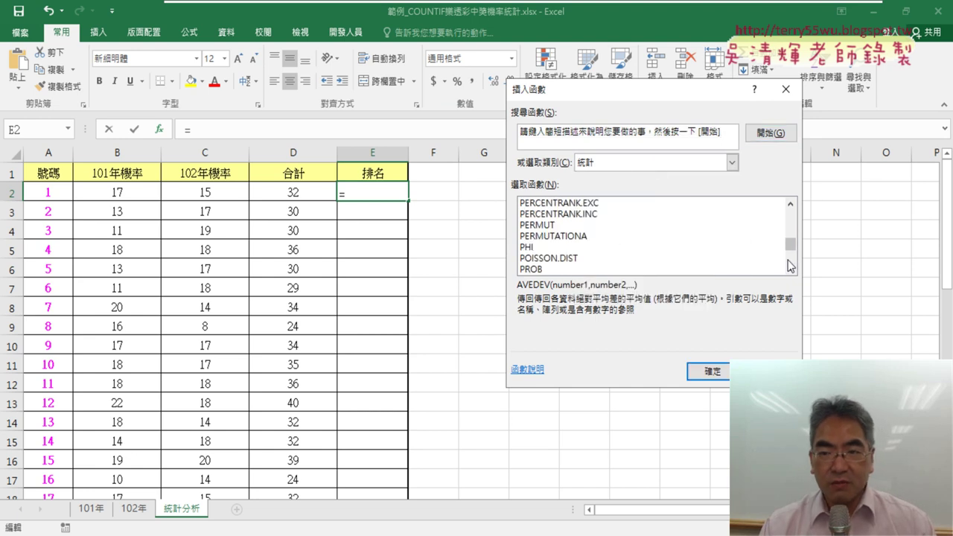
{"action": "scroll", "coordinate": [791, 265], "scroll_direction": "down", "scroll_amount": 2}
{"action": "left_click", "coordinate": [540, 248]}
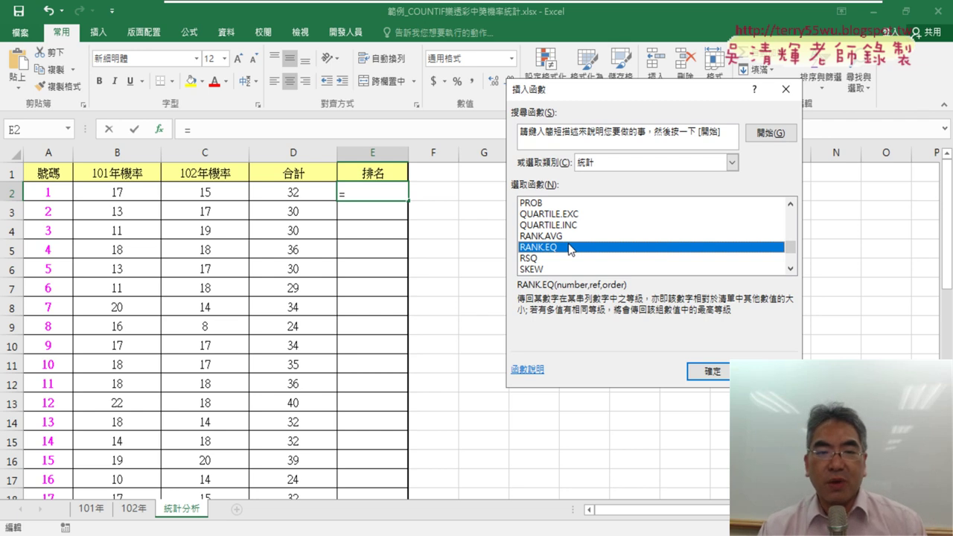
{"action": "left_click", "coordinate": [713, 372]}
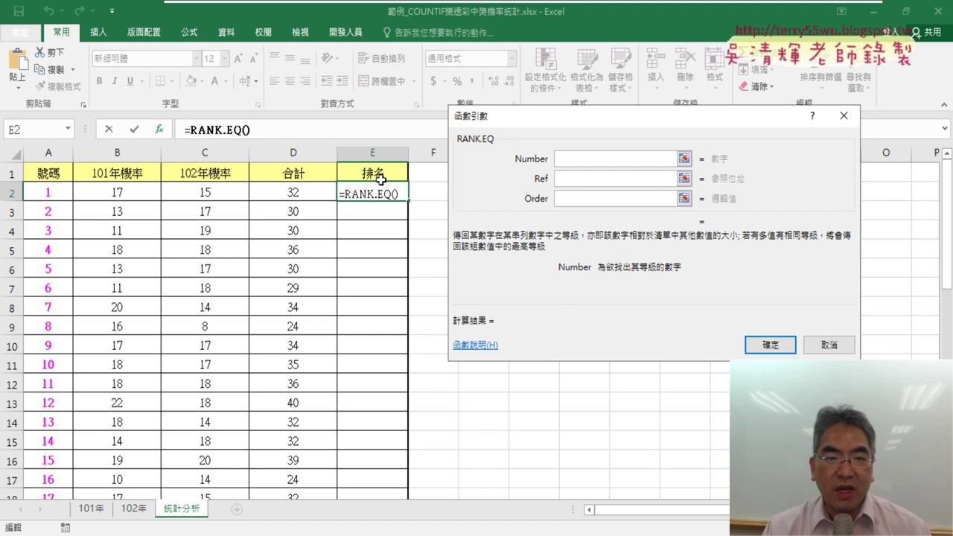
Rank D2's total within D2:D43 in E2 with RANK.EQ, giving 25.
{"action": "left_click", "coordinate": [293, 192]}
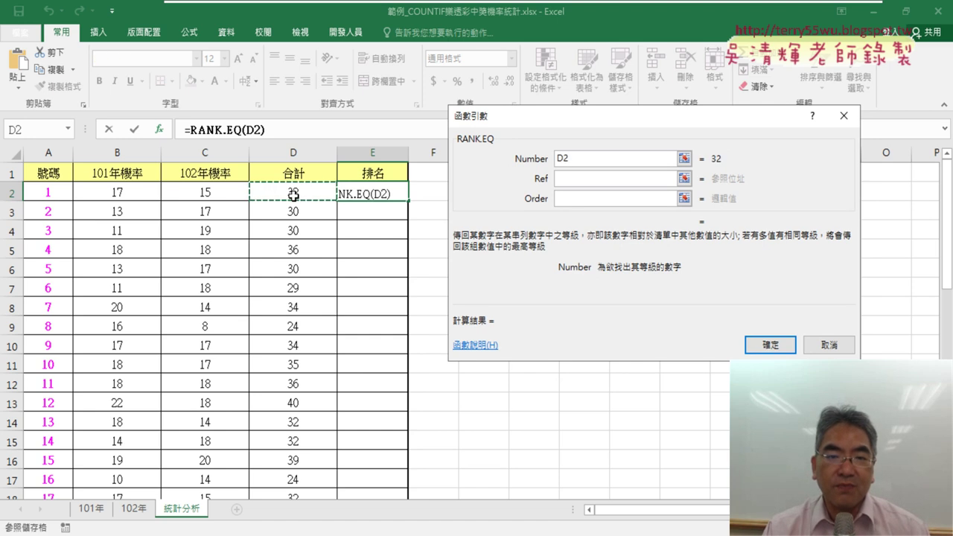
{"action": "left_click", "coordinate": [568, 178]}
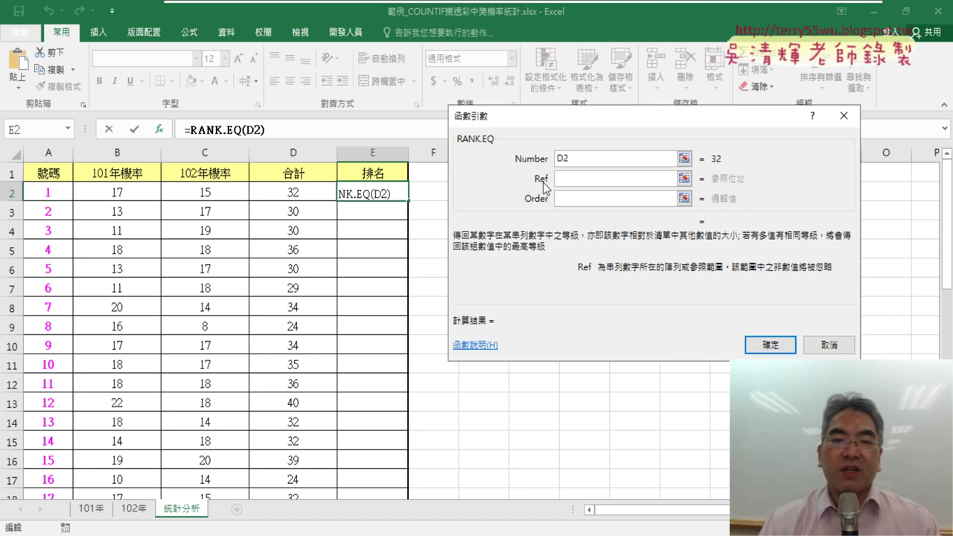
{"action": "left_click", "coordinate": [633, 158]}
{"action": "left_click", "coordinate": [570, 181]}
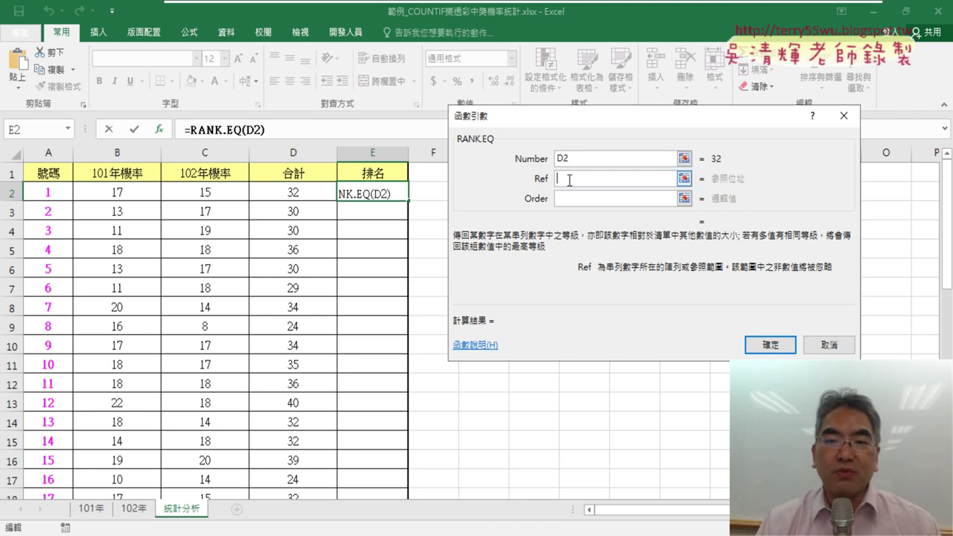
{"action": "left_click", "coordinate": [297, 194]}
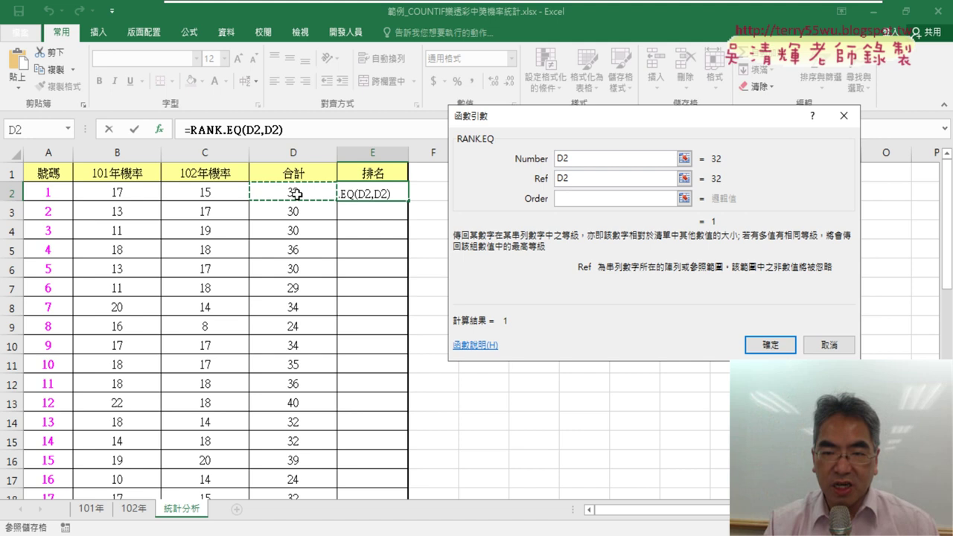
{"action": "key", "text": "ctrl+shift+Down"}
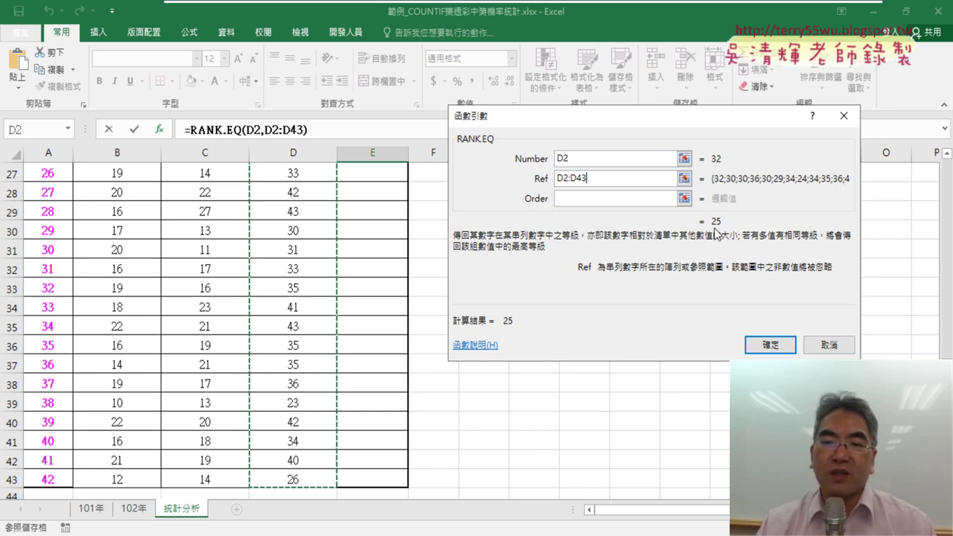
{"action": "left_click", "coordinate": [771, 345]}
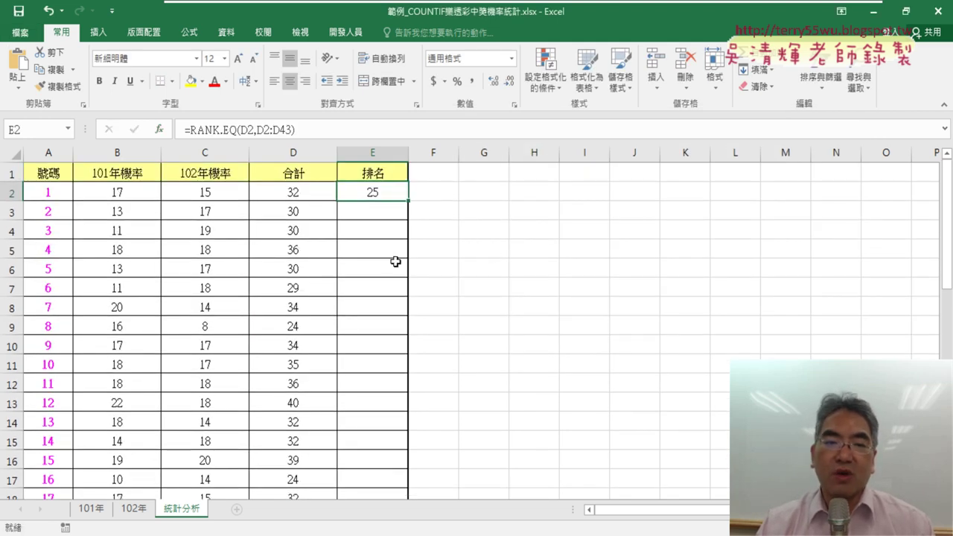
Review the D2:D43 Ref range in E2's RANK.EQ formula arguments.
{"action": "left_click", "coordinate": [211, 128]}
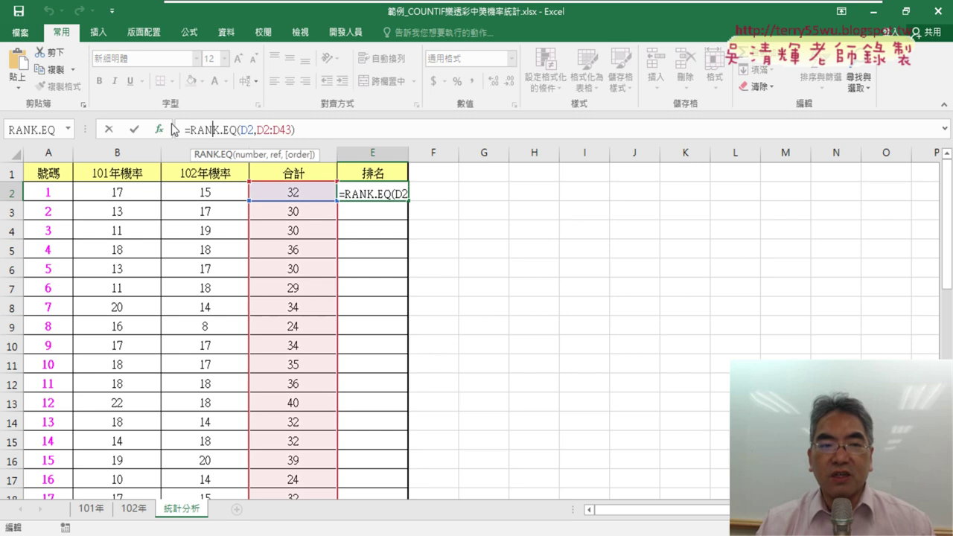
{"action": "left_click", "coordinate": [159, 132]}
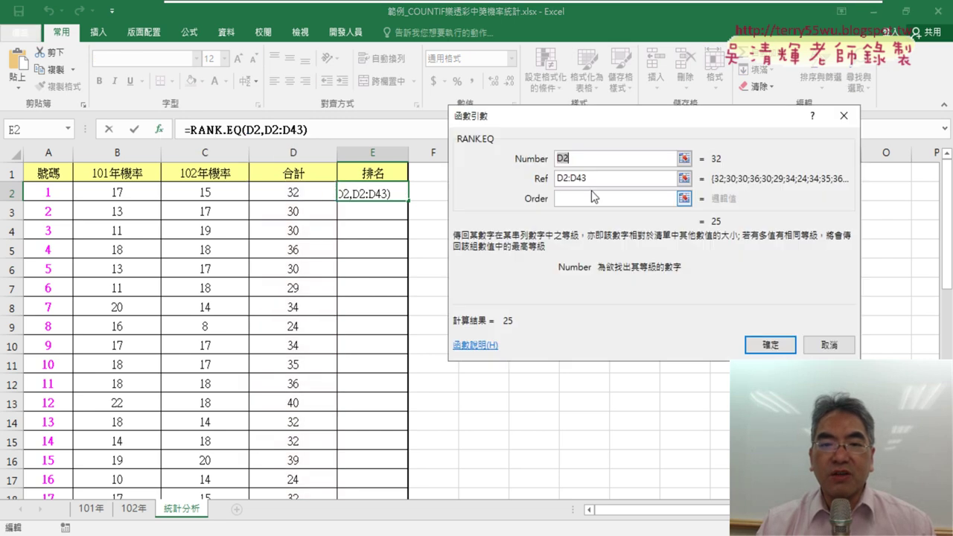
{"action": "left_click", "coordinate": [587, 182]}
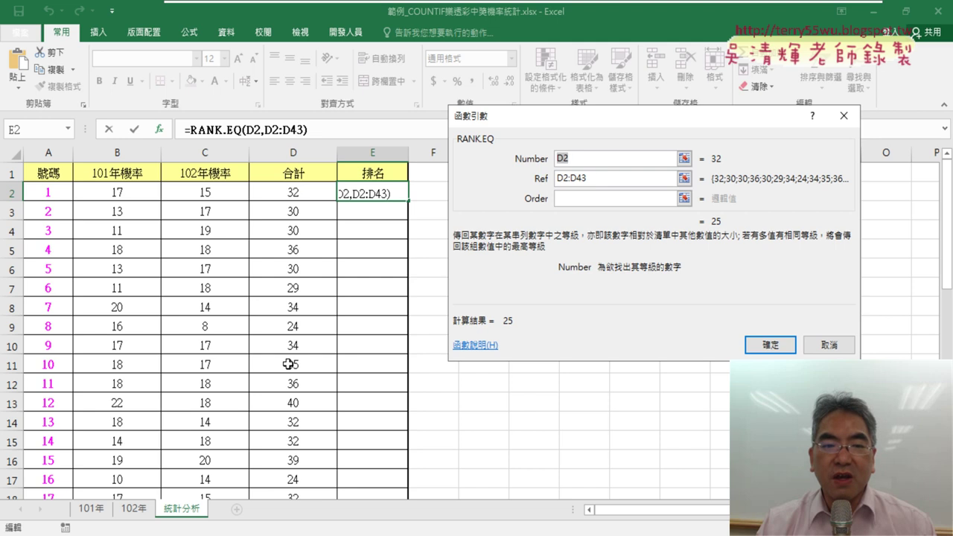
{"action": "left_click", "coordinate": [558, 179]}
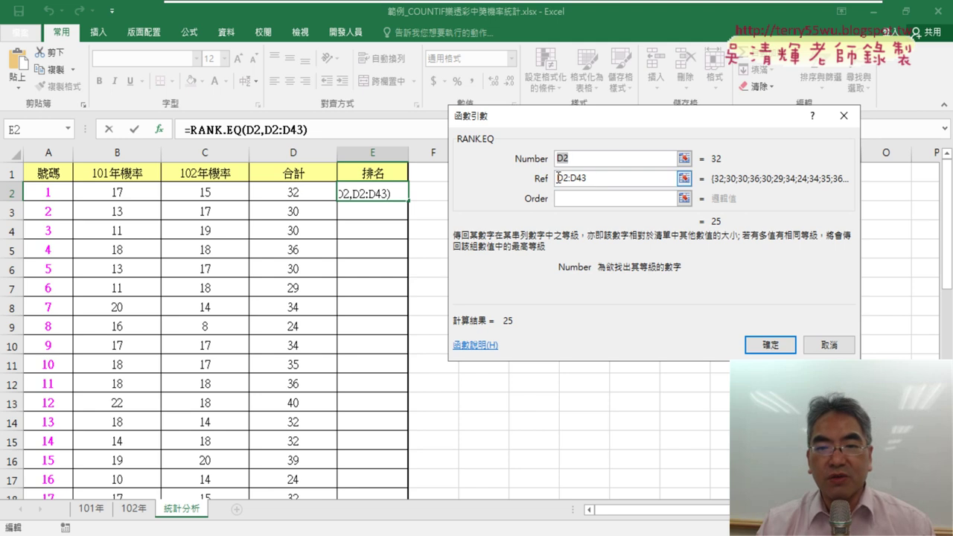
{"action": "scroll", "coordinate": [223, 298], "scroll_direction": "down", "scroll_amount": 1}
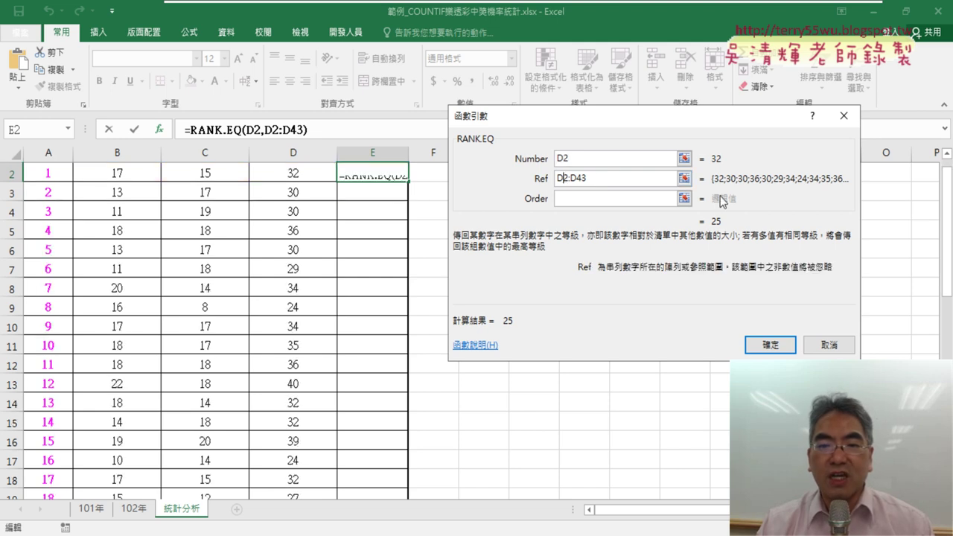
Fill the RANK.EQ formula down the 排名 column and check E3 uses D3:D44.
{"action": "left_click", "coordinate": [770, 345]}
{"action": "double_click", "coordinate": [408, 181]}
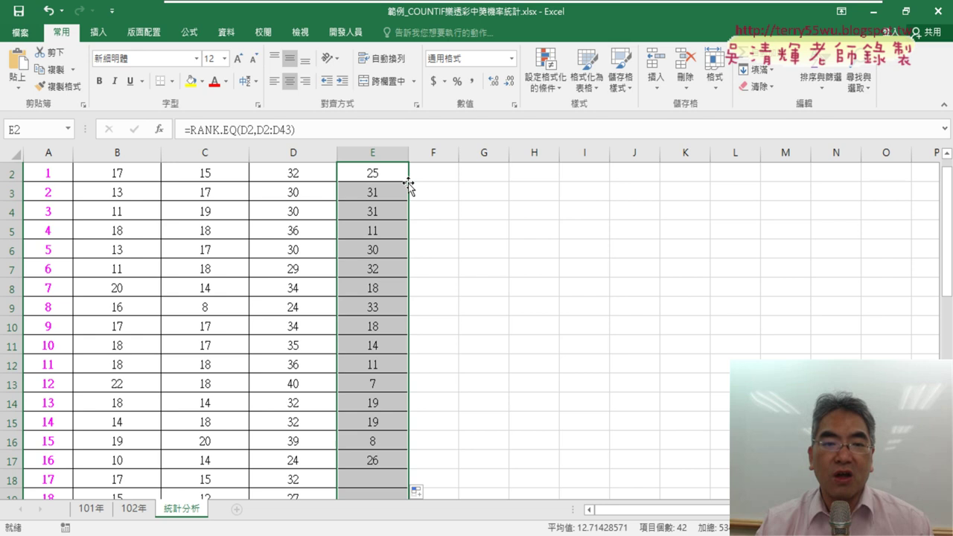
{"action": "left_click", "coordinate": [392, 190]}
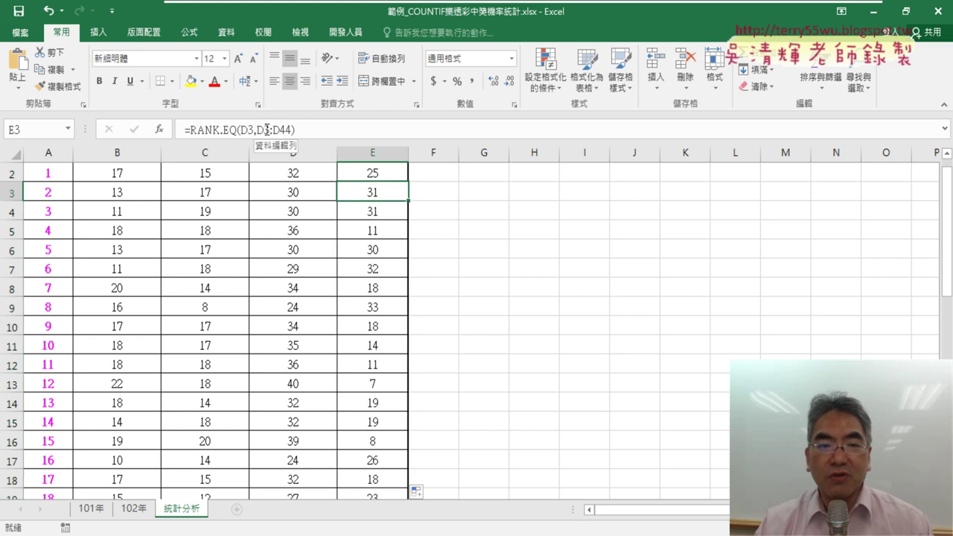
{"action": "scroll", "coordinate": [316, 204], "scroll_direction": "up", "scroll_amount": 1}
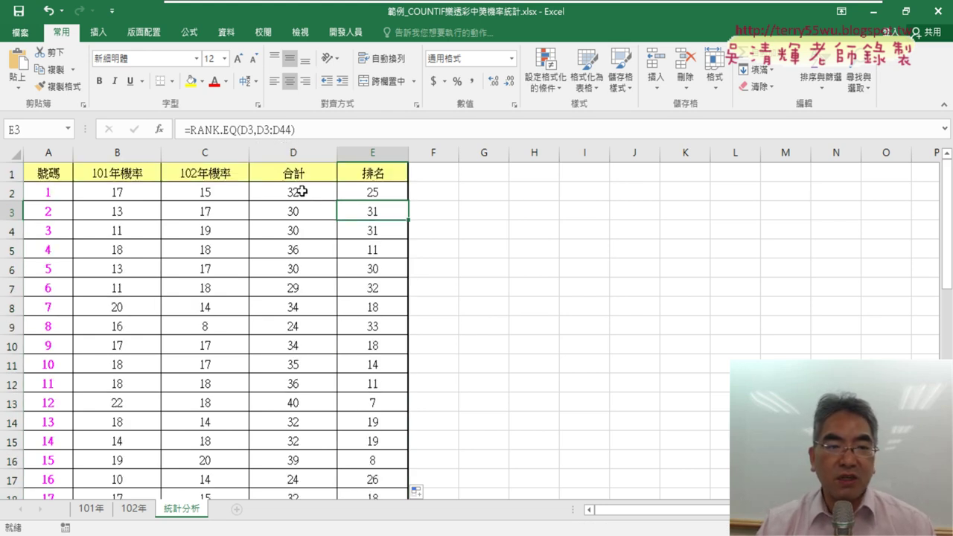
{"action": "left_click", "coordinate": [395, 191]}
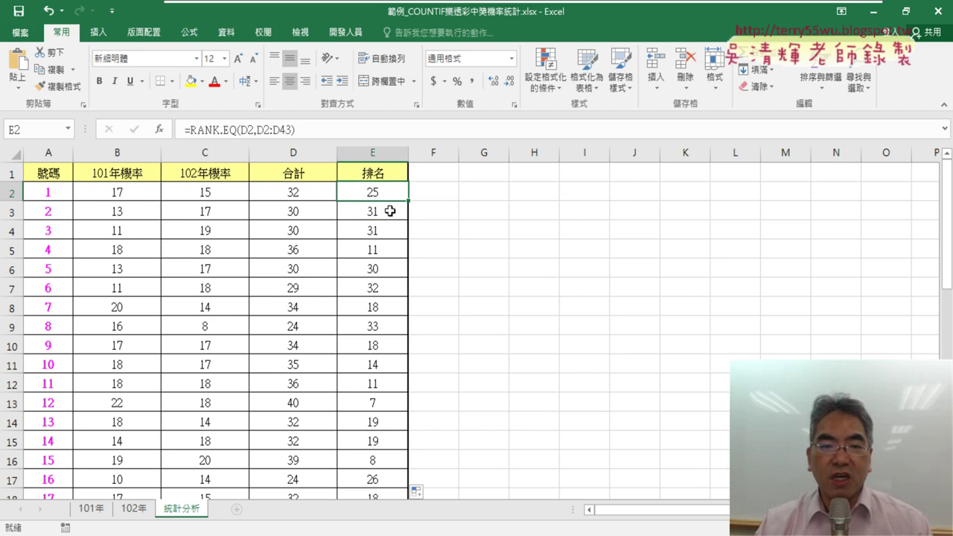
{"action": "left_click", "coordinate": [391, 212]}
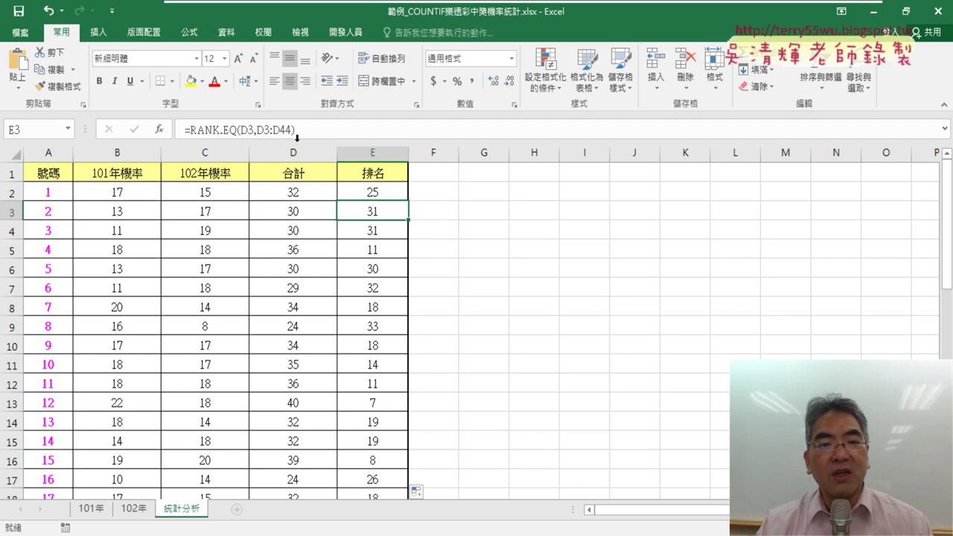
{"action": "left_click", "coordinate": [374, 196]}
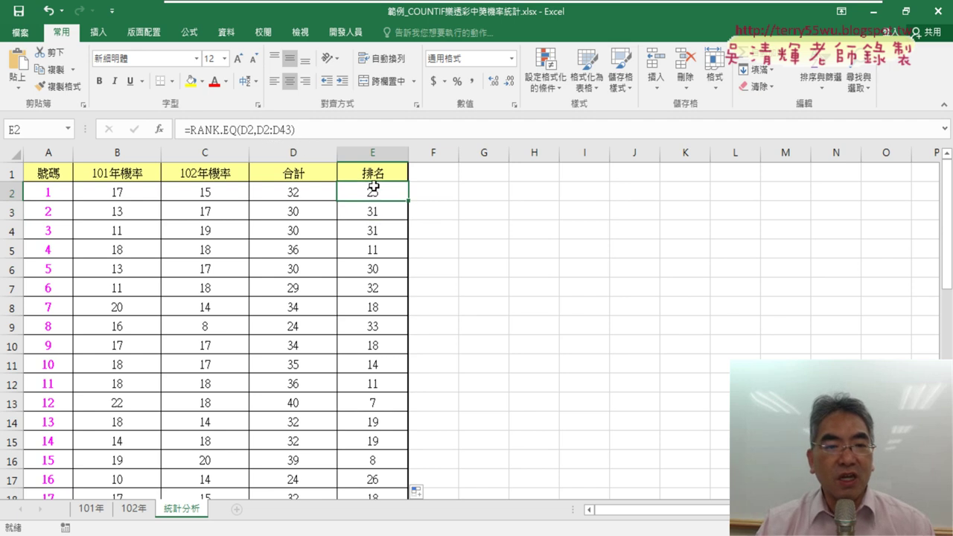
{"action": "left_click", "coordinate": [265, 130]}
Change E2 to =RANK.EQ(D2,D$2:D$43) and fill it down to row 43.
{"action": "key", "text": "F4"}
{"action": "key", "text": "F4"}
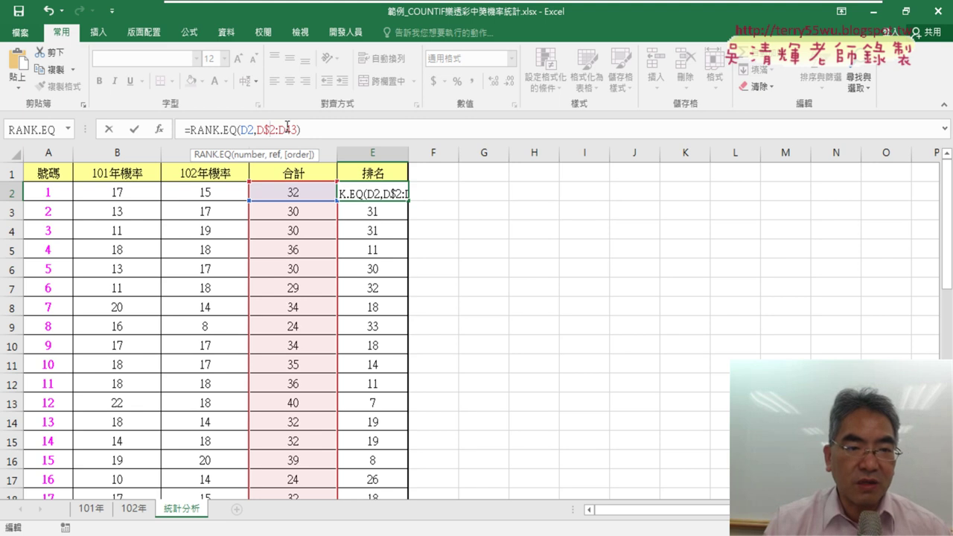
{"action": "type", "text": "4"}
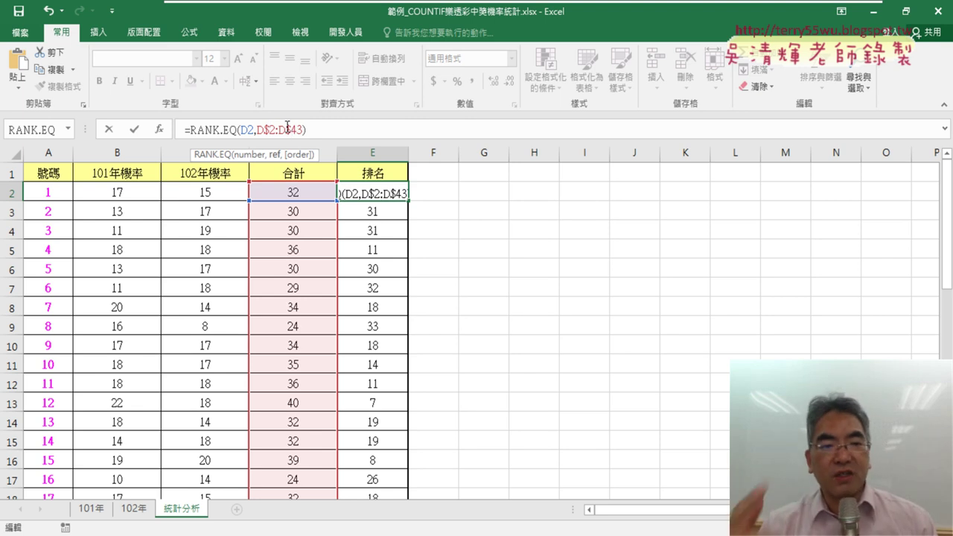
{"action": "left_click", "coordinate": [134, 131]}
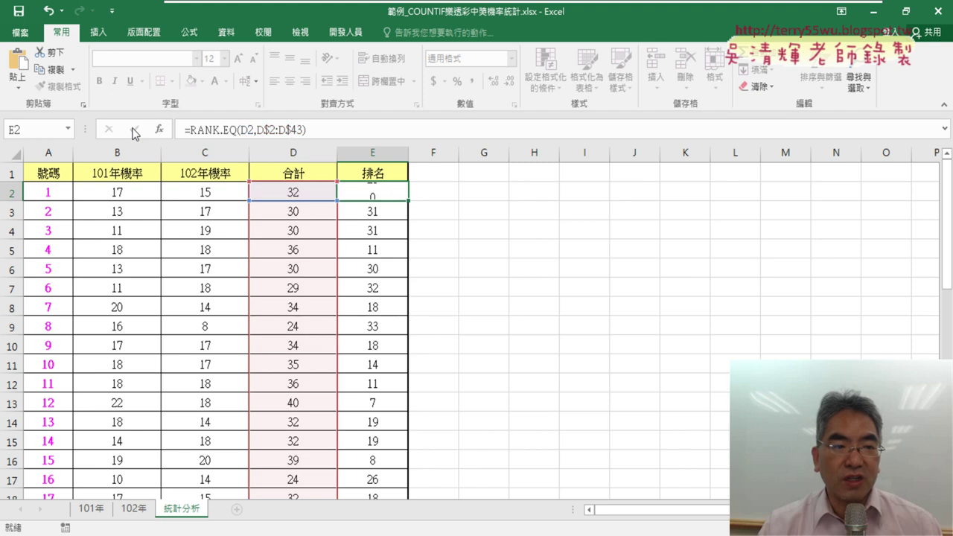
{"action": "double_click", "coordinate": [407, 200]}
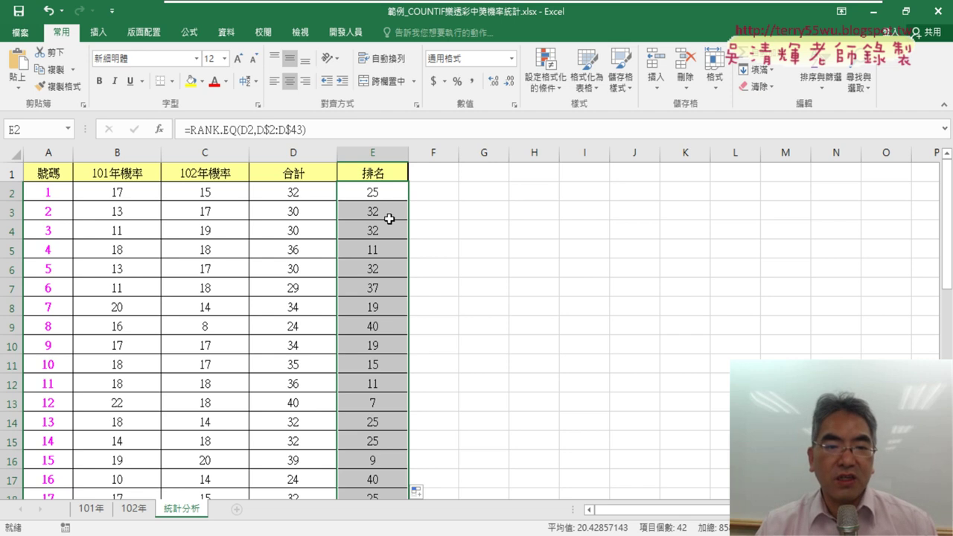
Compare totals and ranks in rows 29 and 35, confirming both 43 totals rank 1.
{"action": "scroll", "coordinate": [391, 225], "scroll_direction": "down", "scroll_amount": 2}
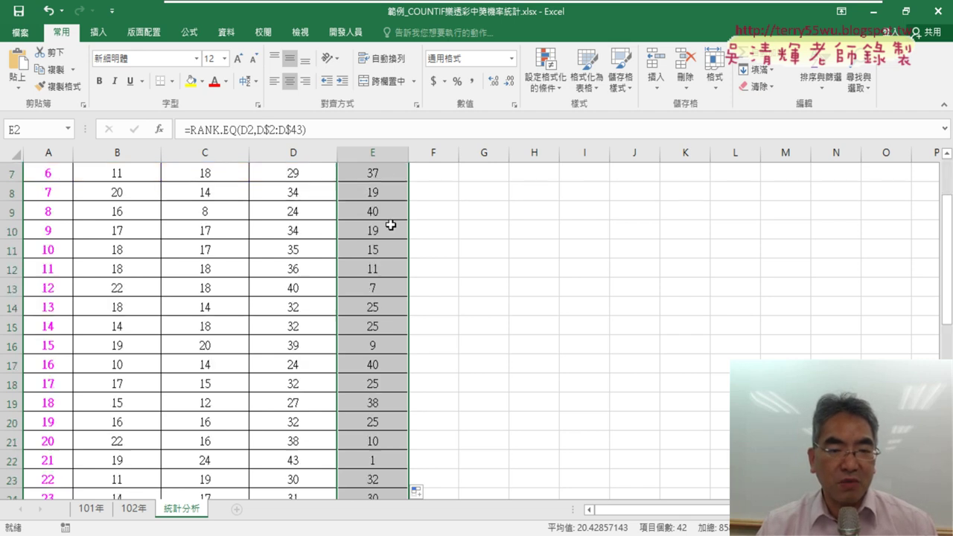
{"action": "scroll", "coordinate": [390, 224], "scroll_direction": "down", "scroll_amount": 3}
{"action": "scroll", "coordinate": [390, 223], "scroll_direction": "down", "scroll_amount": 1}
{"action": "scroll", "coordinate": [392, 239], "scroll_direction": "down", "scroll_amount": 2}
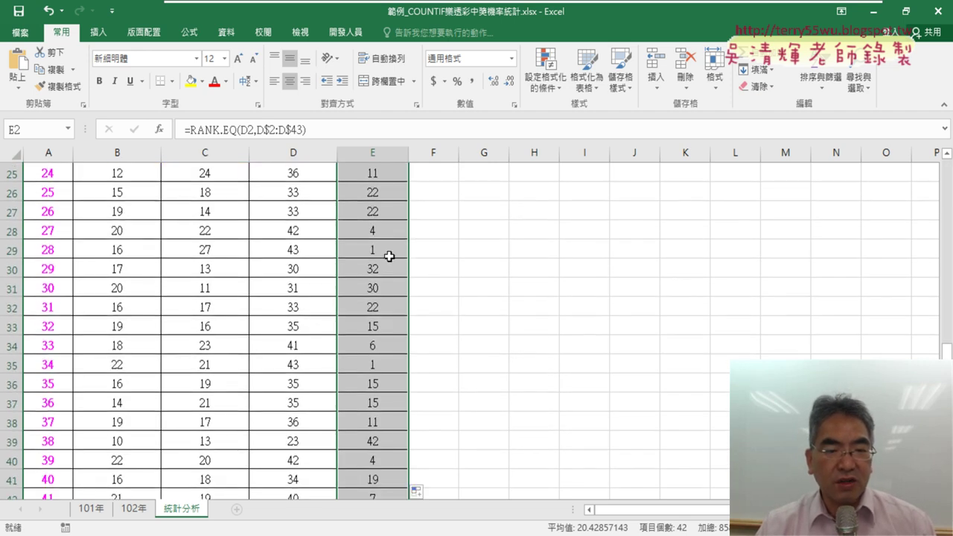
{"action": "left_click_drag", "start_coordinate": [390, 249], "coordinate": [48, 254]}
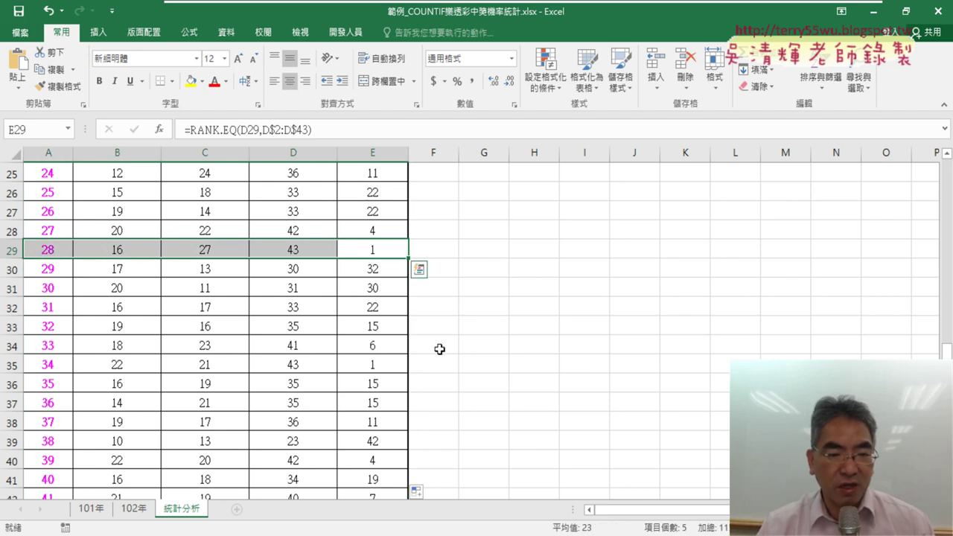
{"action": "left_click_drag", "start_coordinate": [406, 365], "coordinate": [80, 364]}
{"action": "scroll", "coordinate": [269, 357], "scroll_direction": "up", "scroll_amount": 3}
{"action": "scroll", "coordinate": [269, 356], "scroll_direction": "up", "scroll_amount": 5}
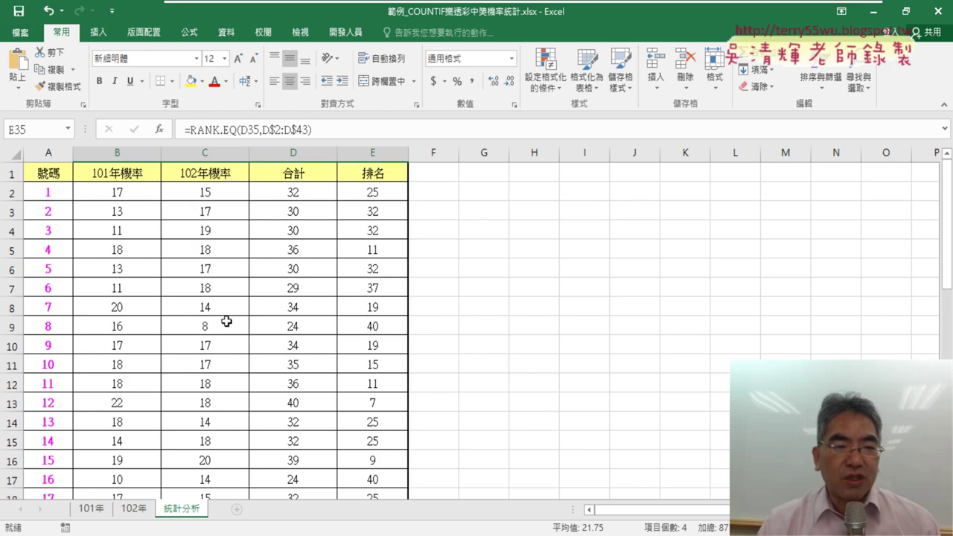
Check B2's COUNTIF formula, then select D2:J100 on 101年 to confirm it's named 開獎101.
{"action": "left_click", "coordinate": [142, 203]}
{"action": "left_click", "coordinate": [125, 191]}
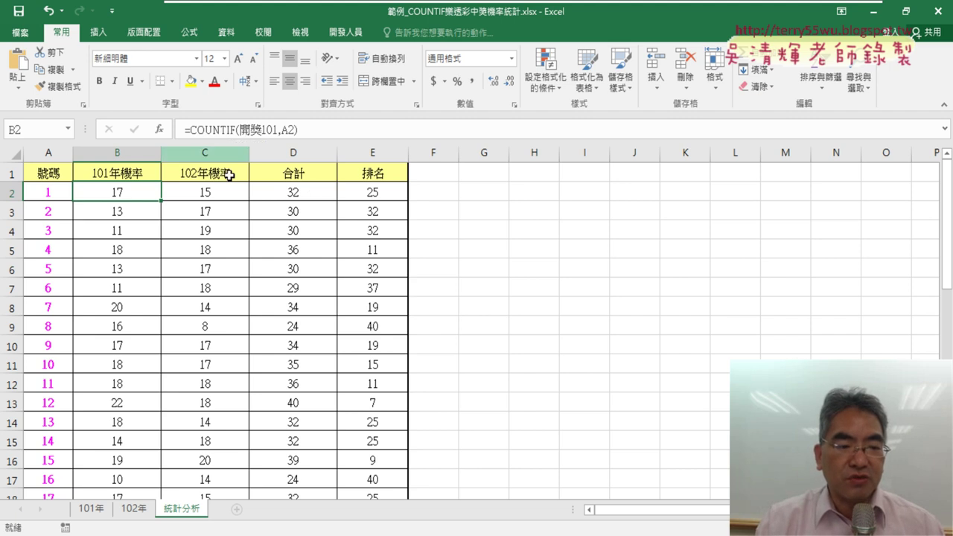
{"action": "left_click", "coordinate": [92, 509]}
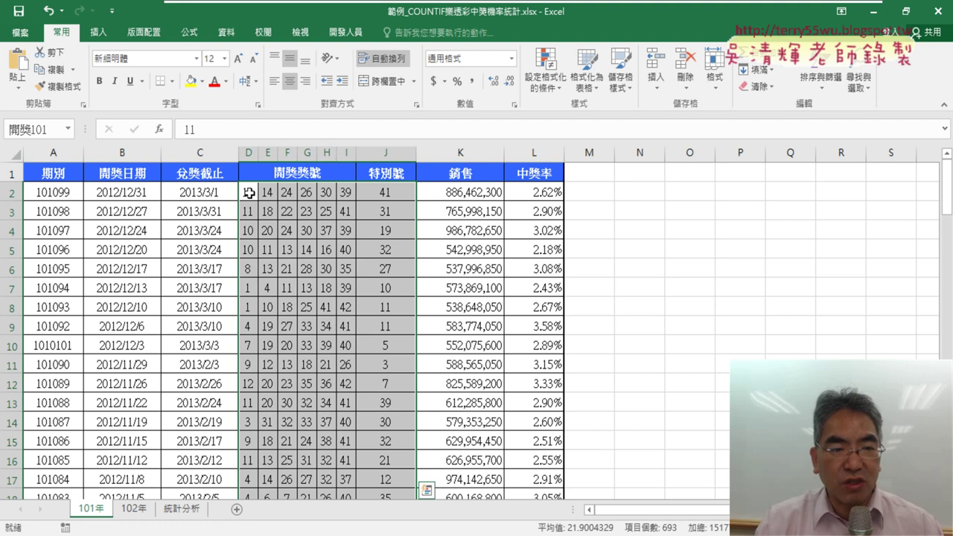
{"action": "left_click_drag", "start_coordinate": [249, 193], "coordinate": [400, 192]}
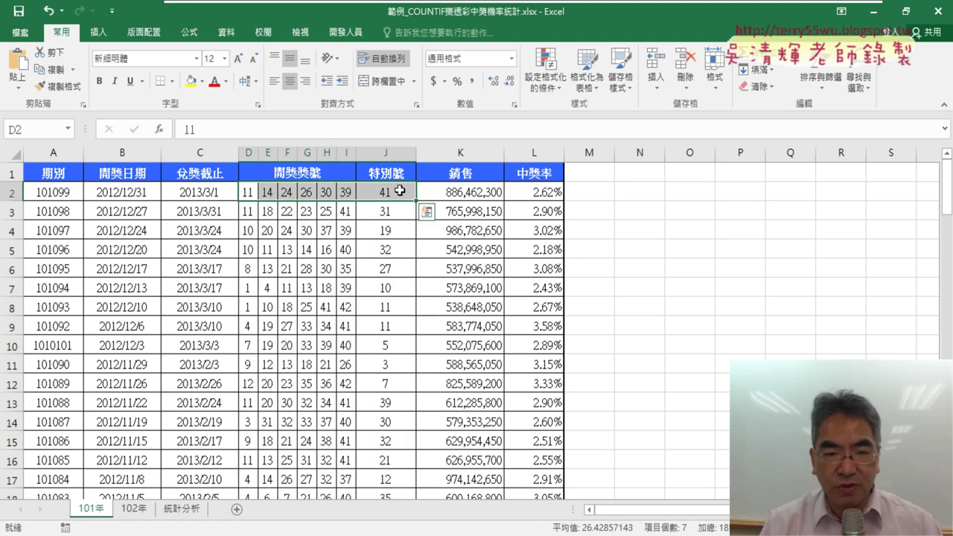
{"action": "key", "text": "ctrl+shift+Down"}
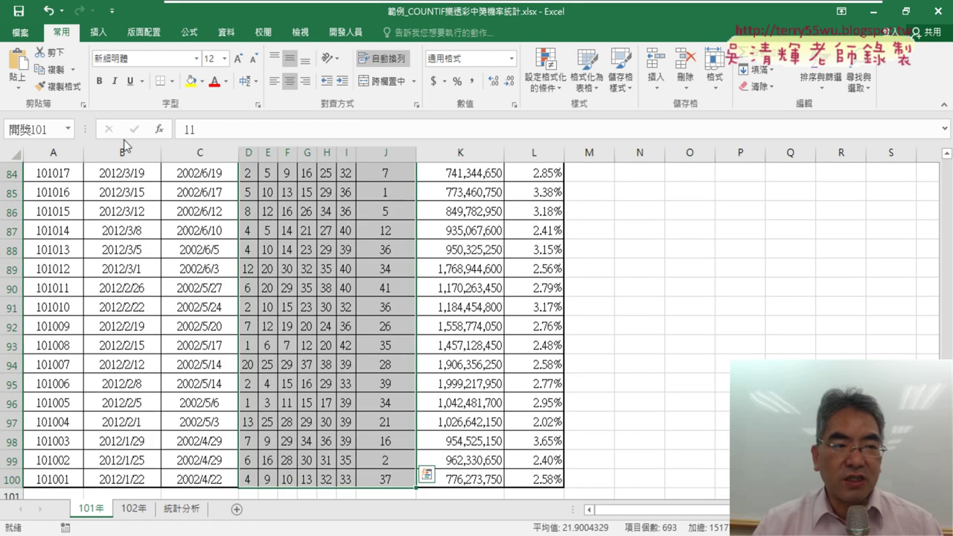
{"action": "left_click", "coordinate": [38, 130]}
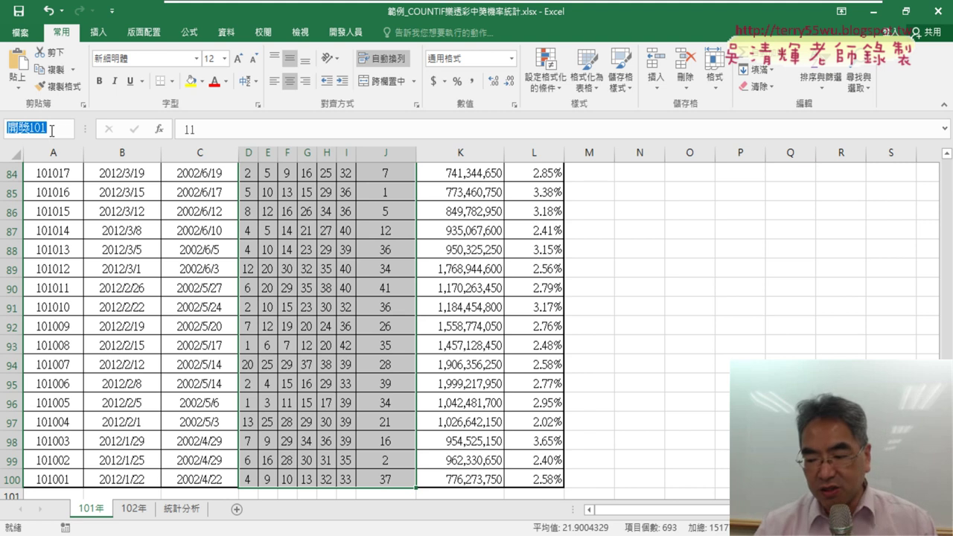
{"action": "key", "text": "Return"}
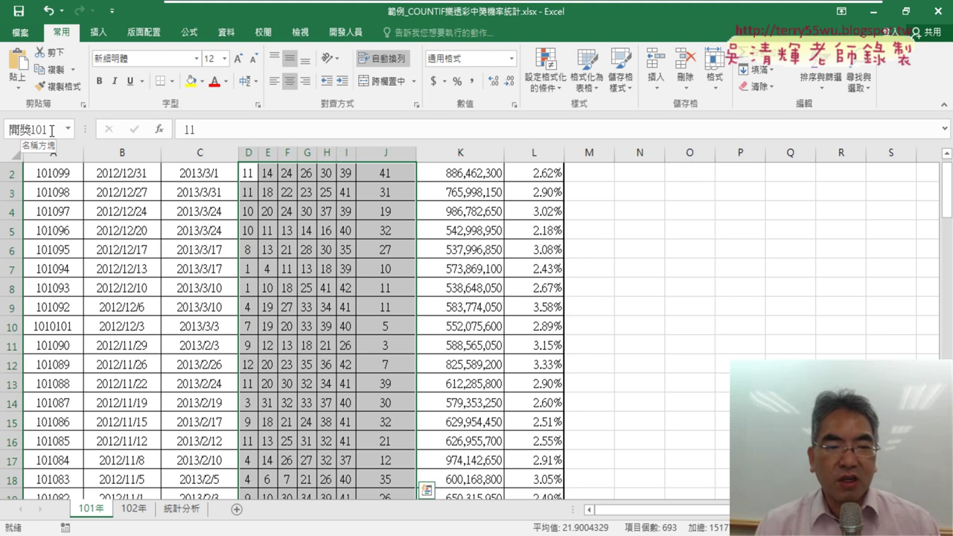
Re-enter B2's COUNTIF range as the named range 開獎101 via F3, keeping the result 17.
{"action": "left_click", "coordinate": [178, 512]}
{"action": "left_click", "coordinate": [223, 130]}
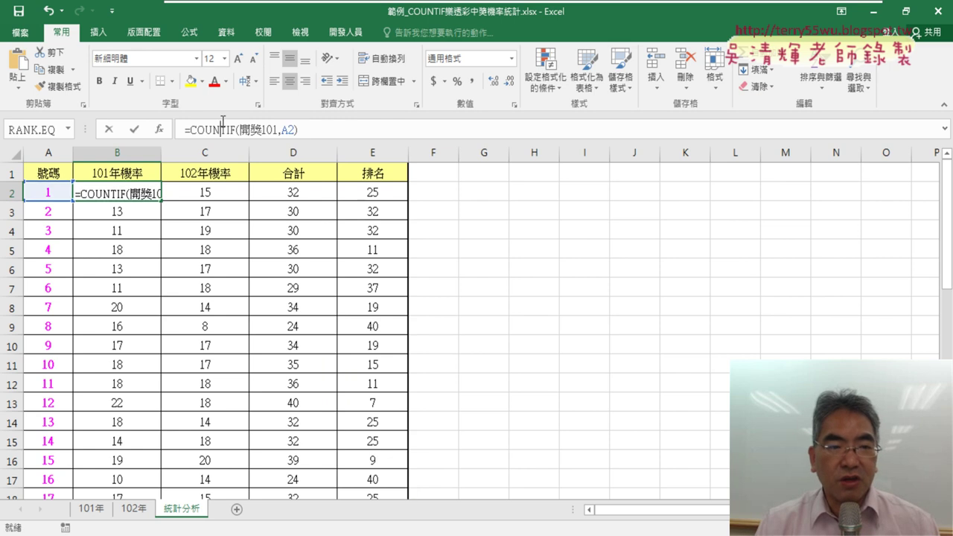
{"action": "left_click", "coordinate": [159, 129]}
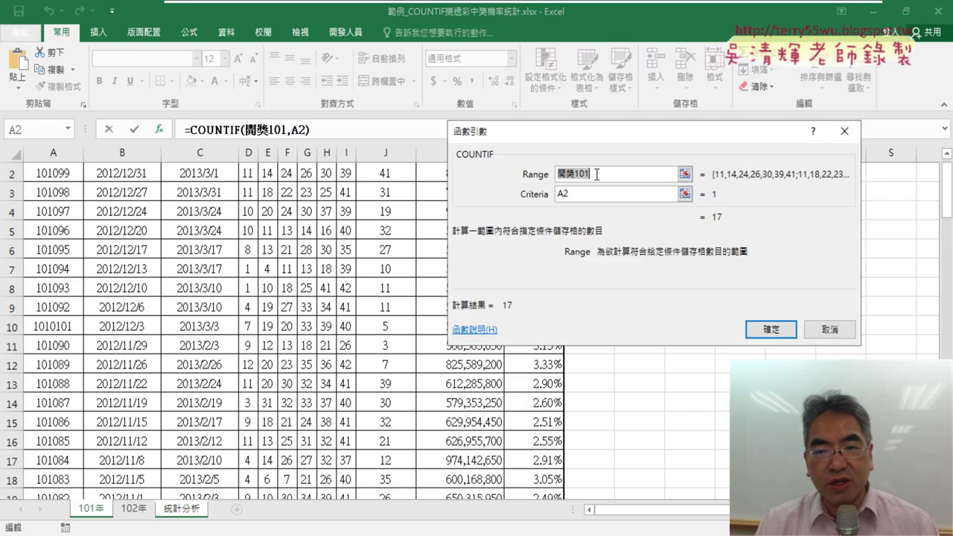
{"action": "key", "text": "Delete"}
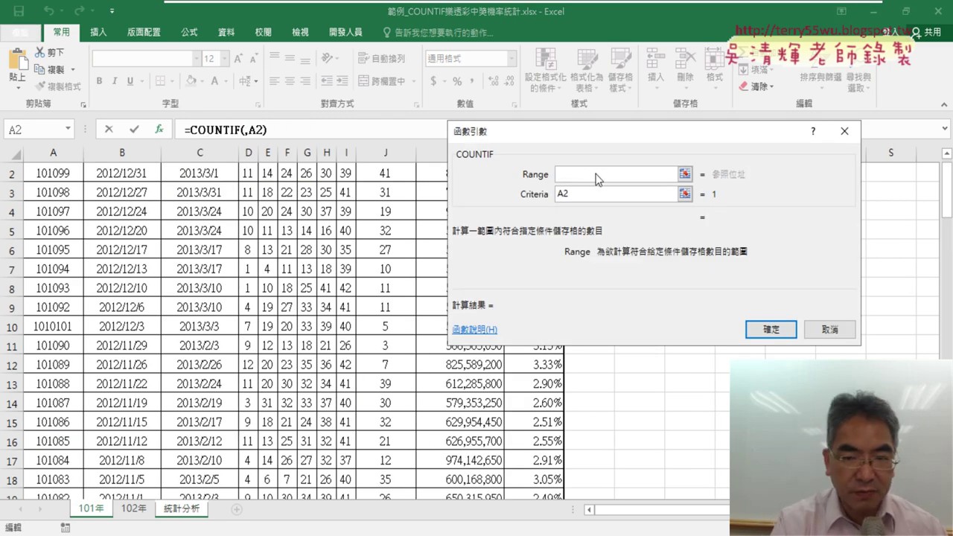
{"action": "key", "text": "F3"}
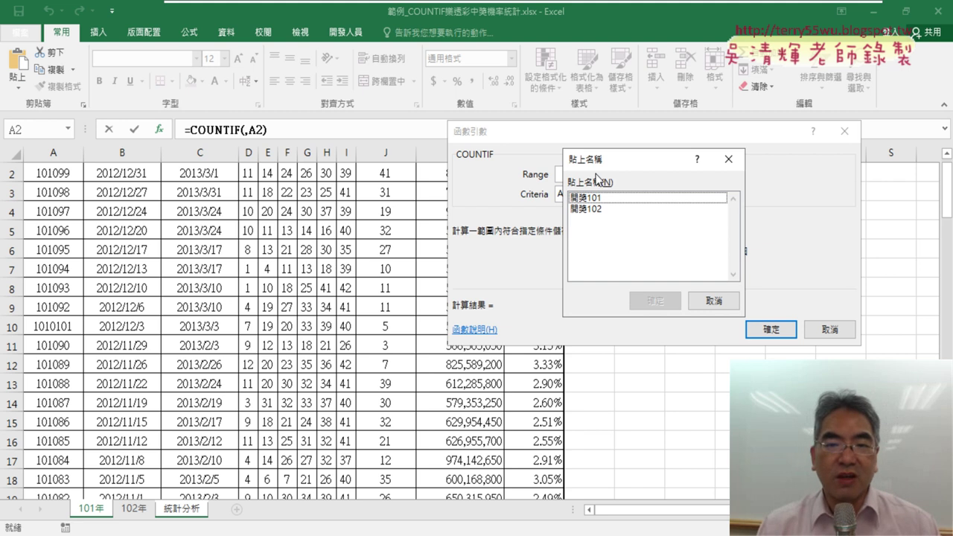
{"action": "left_click", "coordinate": [599, 199]}
{"action": "double_click", "coordinate": [599, 200]}
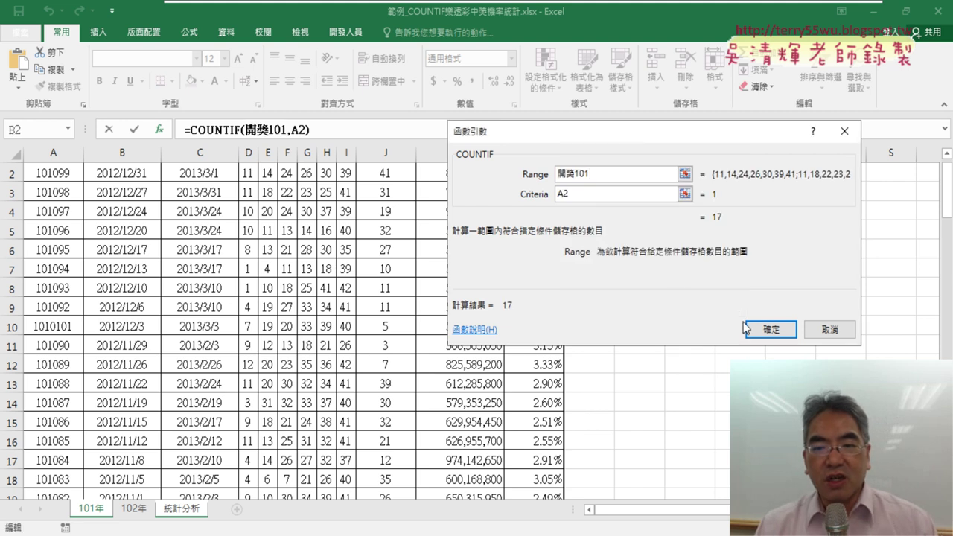
{"action": "left_click", "coordinate": [772, 330]}
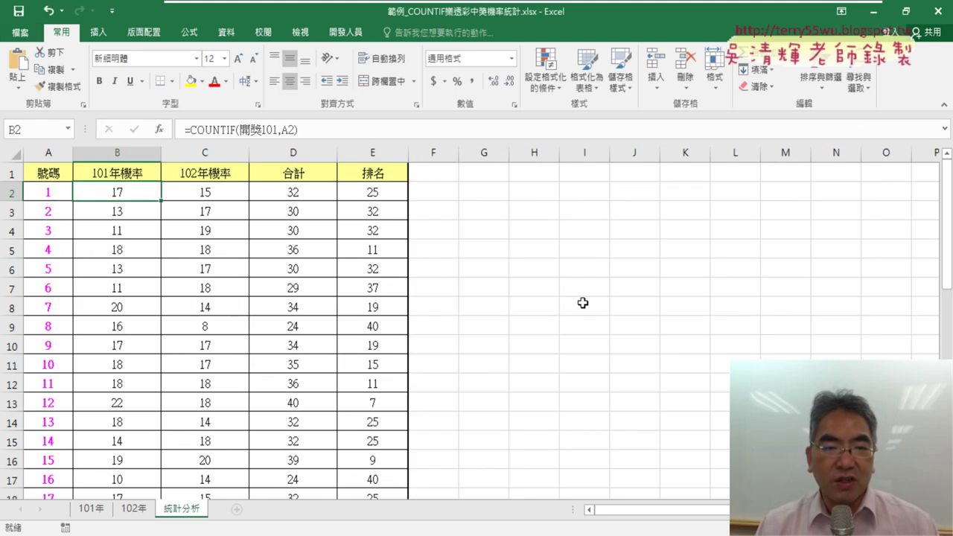
Review the 合計 formula in D2 and the rank formula in E2.
{"action": "left_click", "coordinate": [298, 190]}
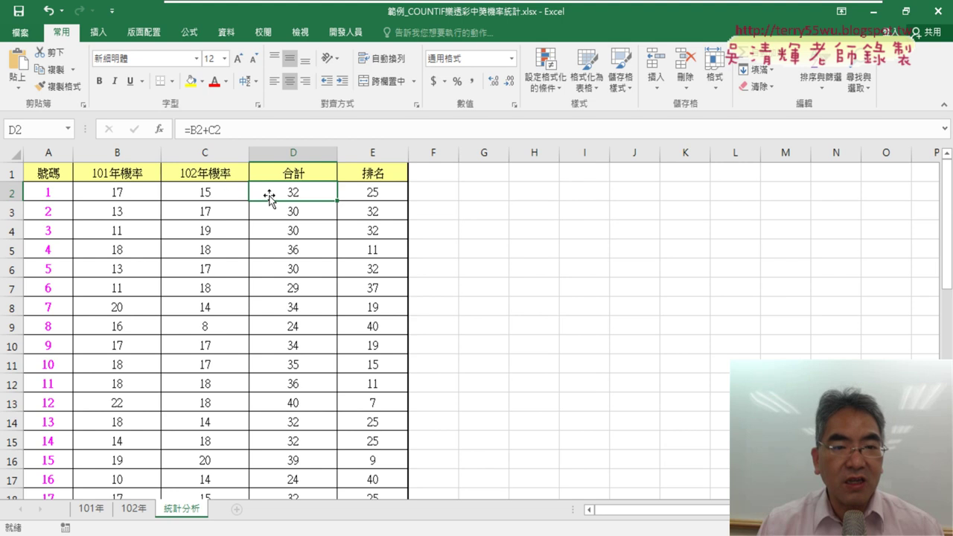
{"action": "left_click", "coordinate": [393, 191]}
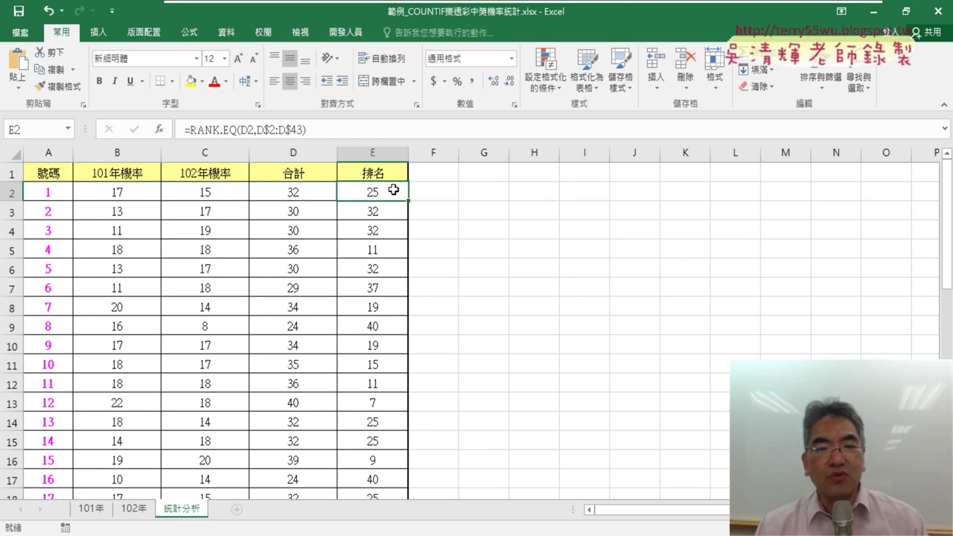
{"action": "mouse_move", "coordinate": [726, 6]}
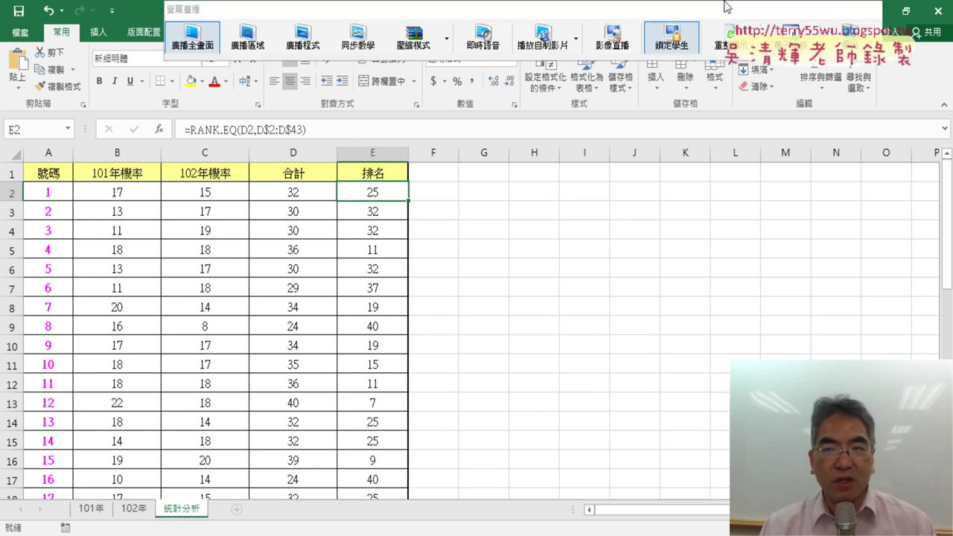